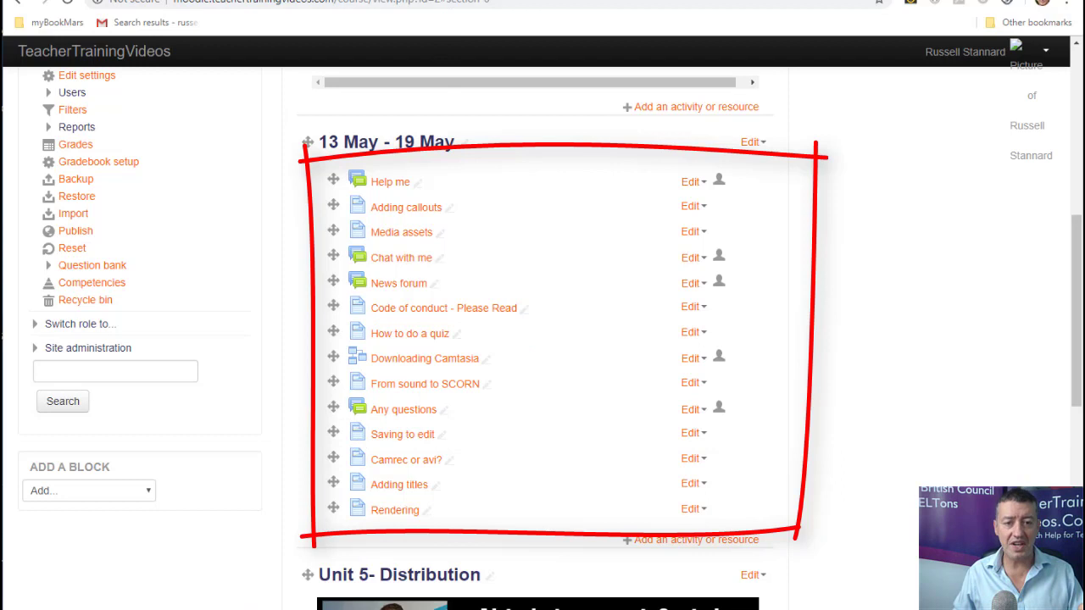
- After viewing an example course page, open the section's settings and turn off the default section name
left_click(474, 2)
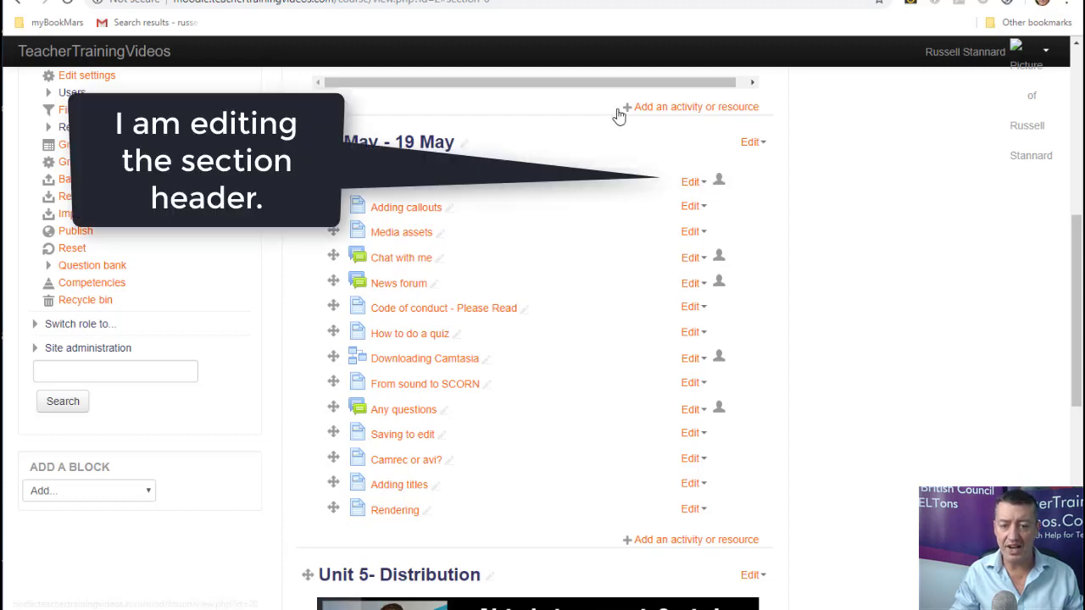
left_click(754, 142)
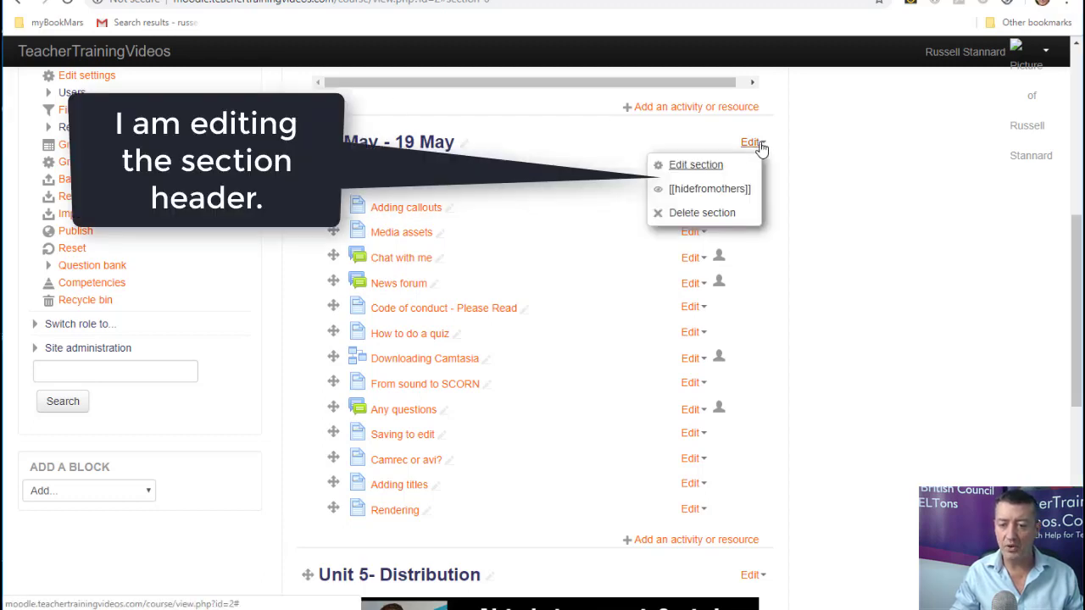
left_click(715, 166)
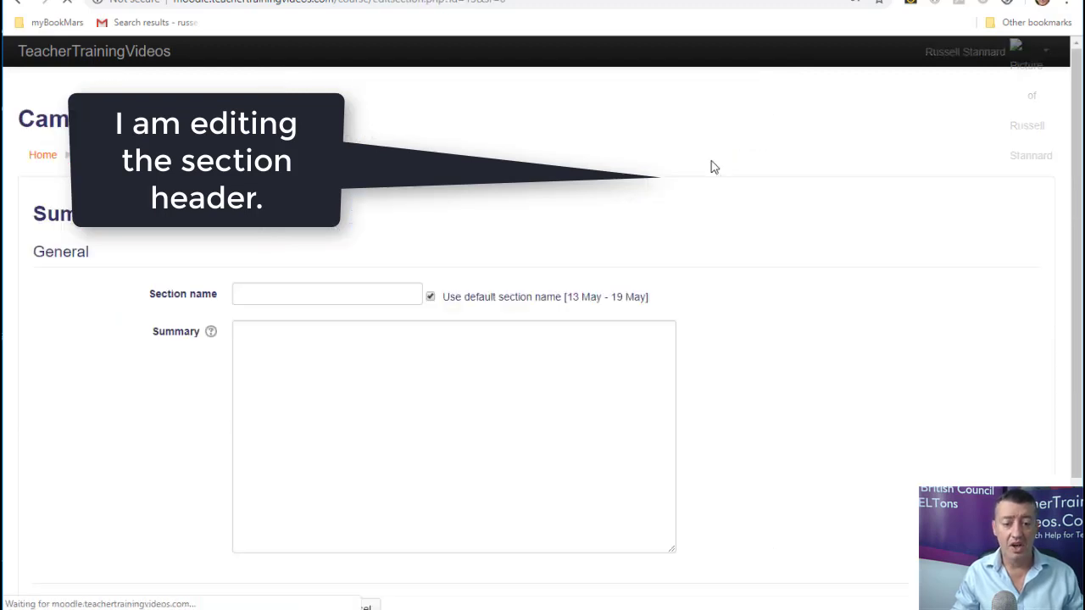
left_click(431, 298)
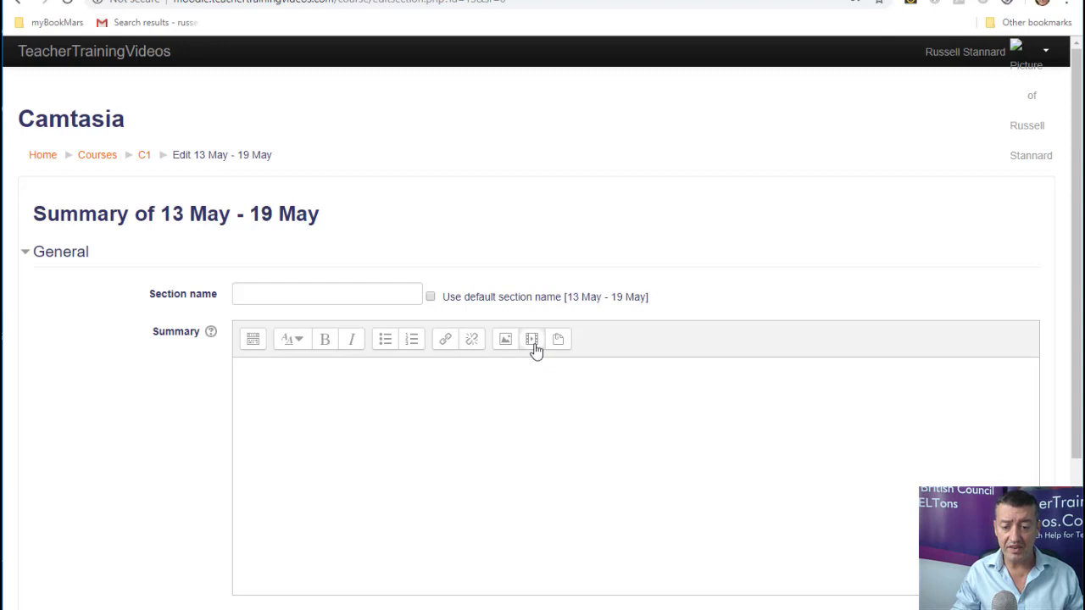
- Insert CamtasiaIntrocution.jpg from recent files into the summary, marked as needing no description
left_click(506, 339)
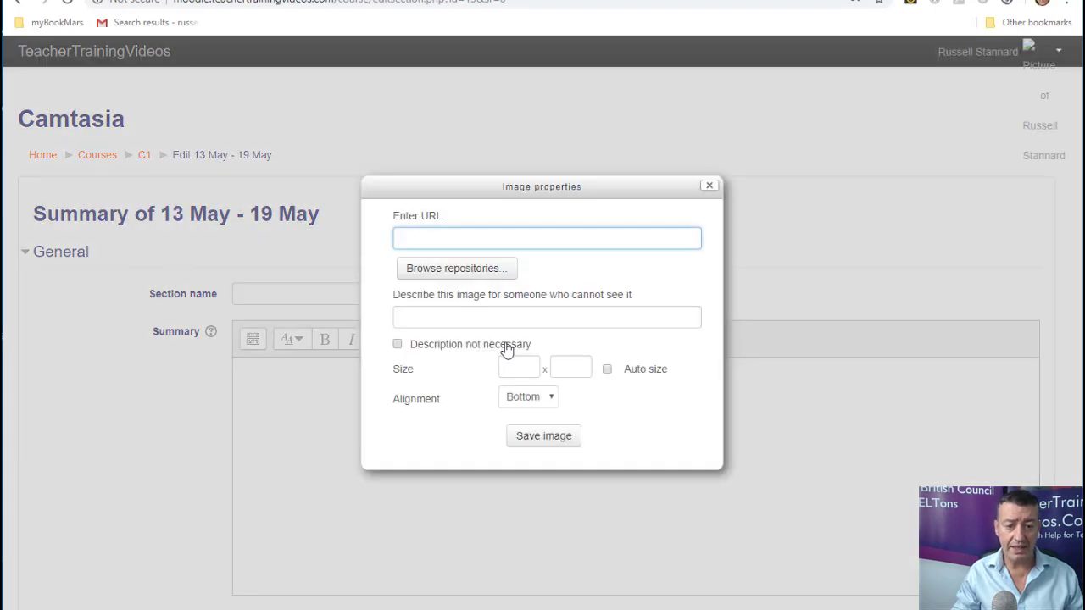
left_click(448, 269)
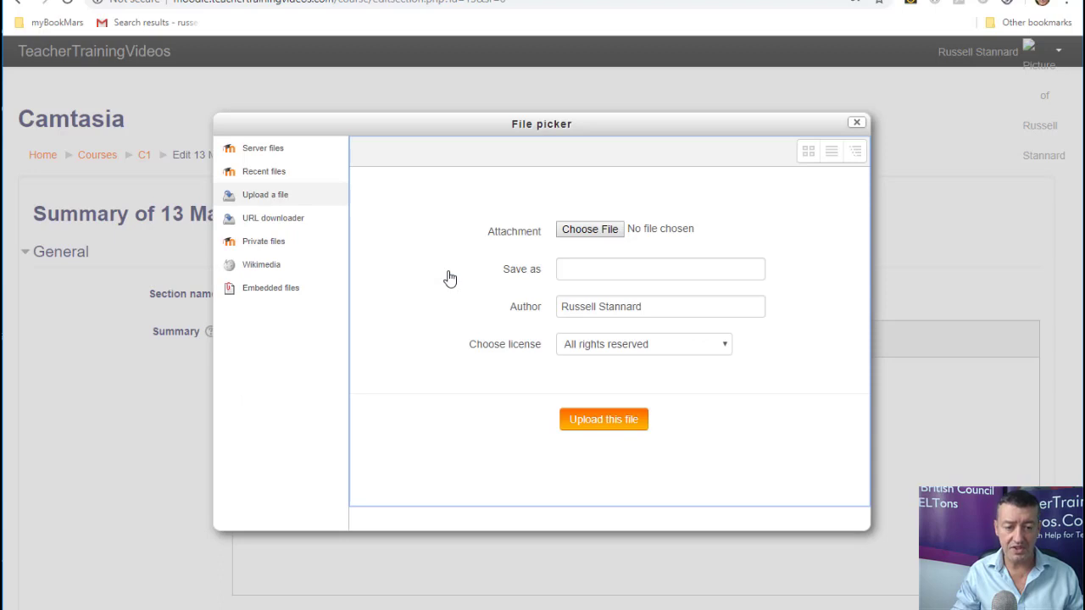
left_click(267, 174)
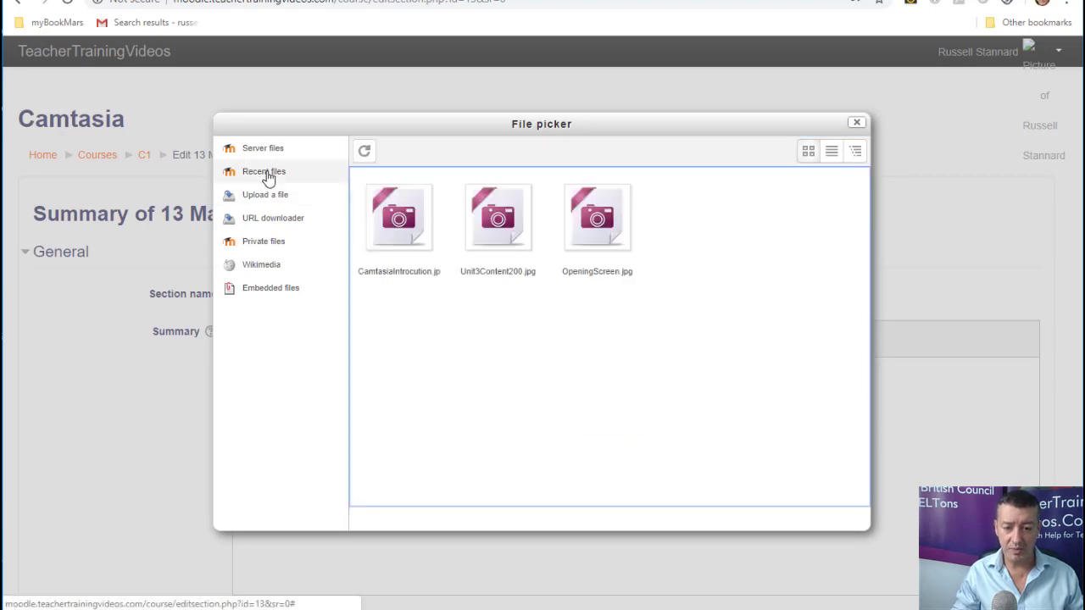
left_click(400, 230)
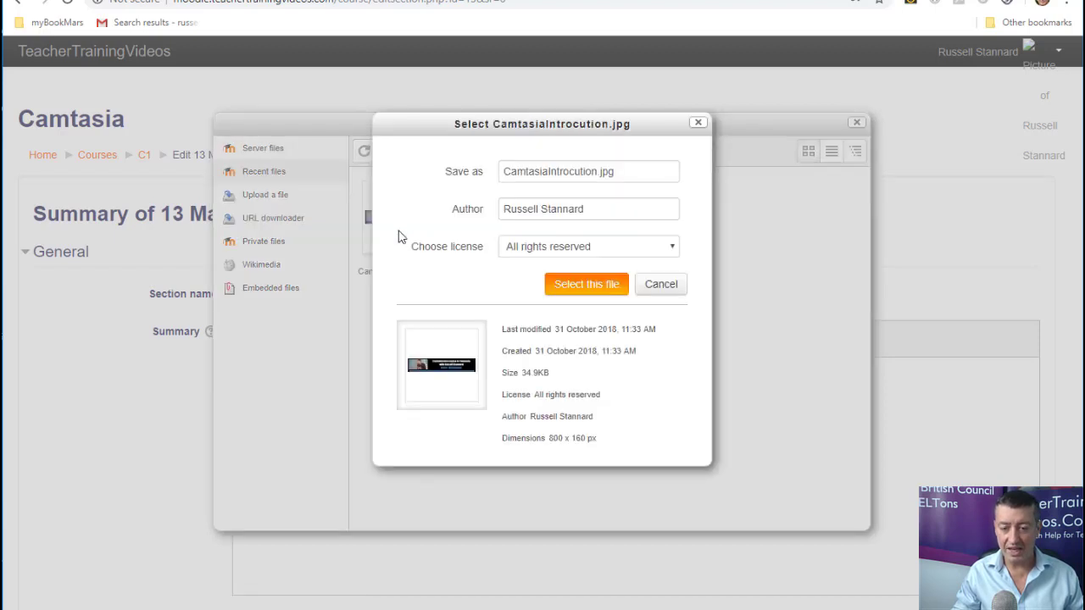
left_click(581, 293)
left_click(398, 279)
left_click(534, 506)
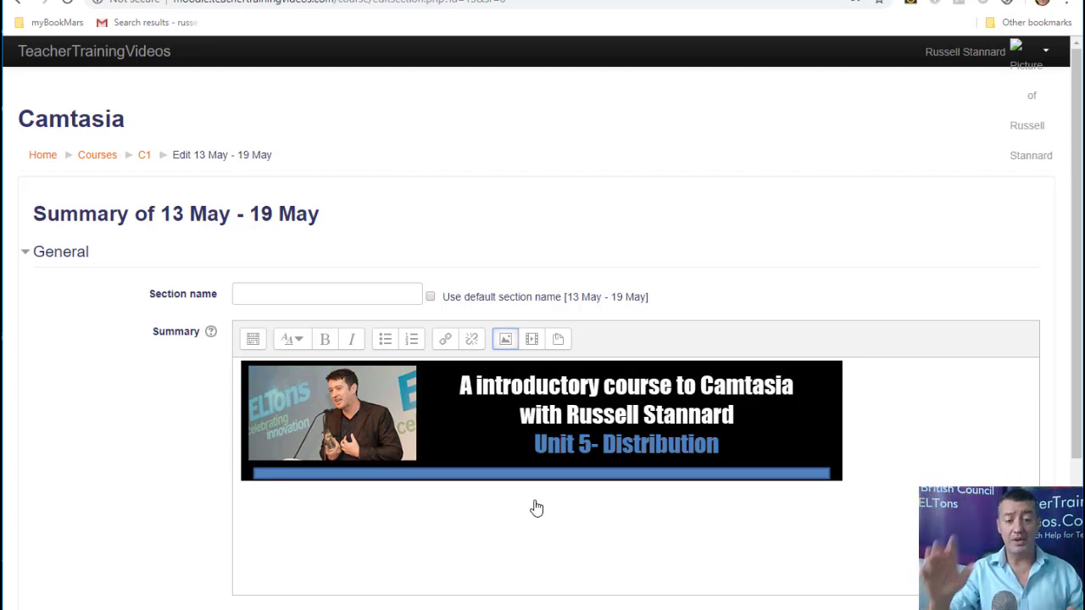
- Centre the banner image in the section summary and save the changes
left_click(477, 446)
left_click(252, 343)
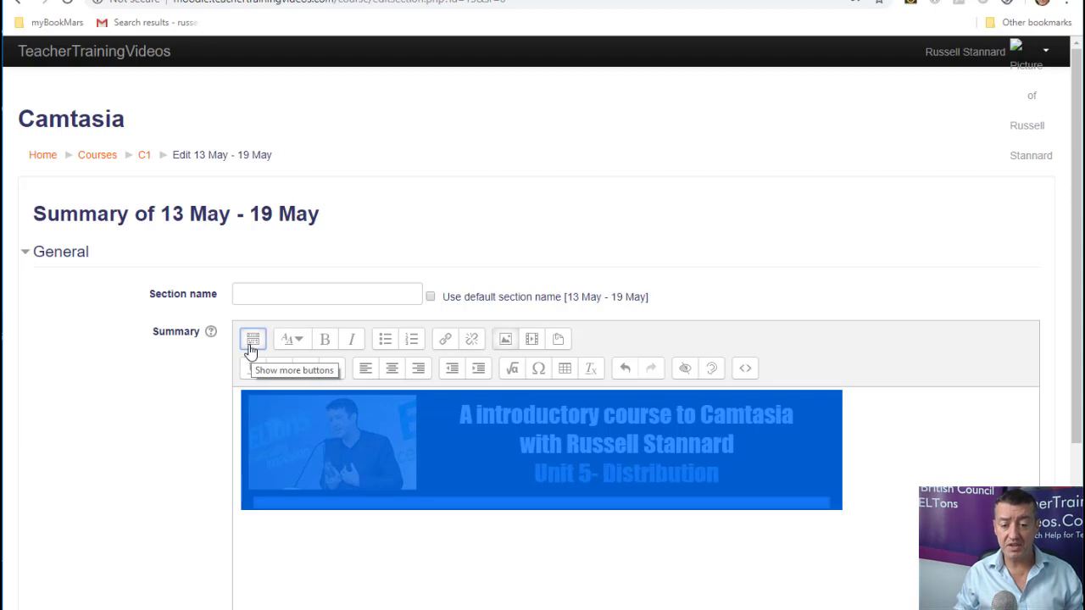
left_click(392, 369)
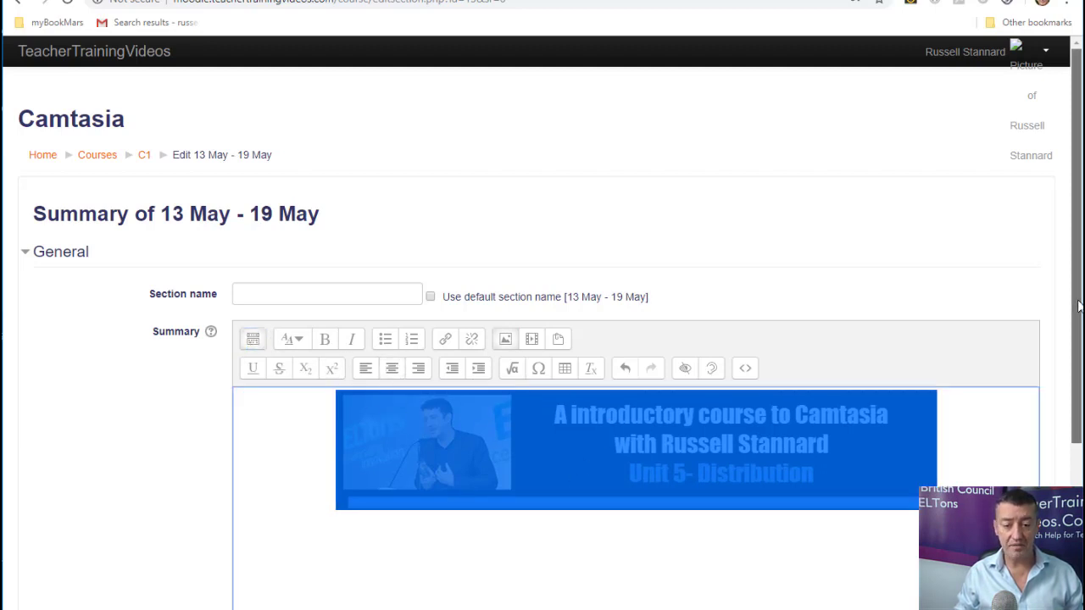
scroll(425, 415, "down", 3)
left_click(265, 492)
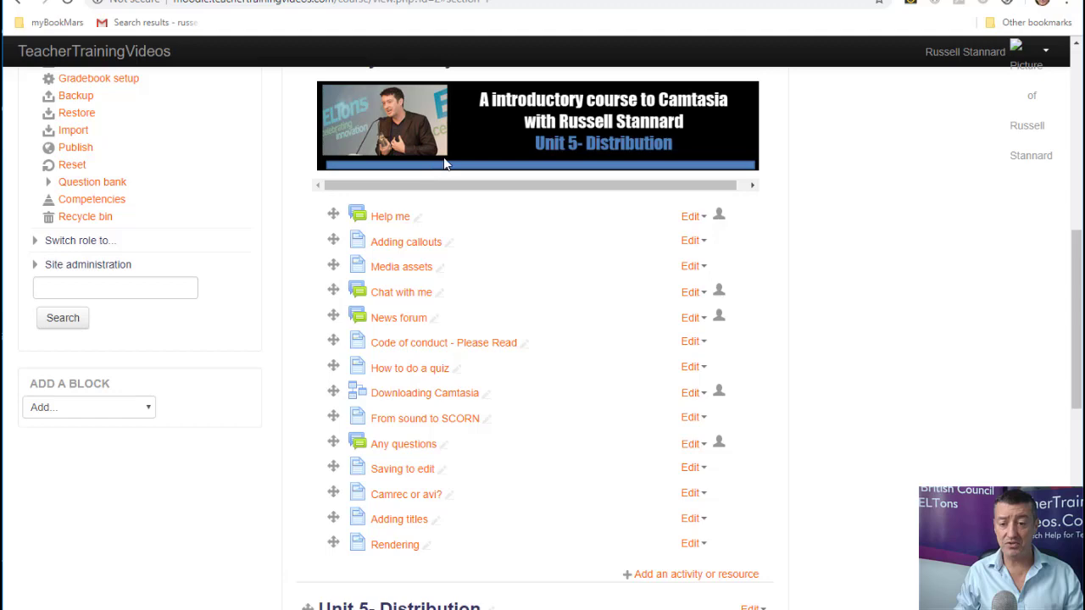
- Reopen the section settings, make 'What can video do?' a Heading (medium), and save
left_click_drag(1078, 268, 1078, 215)
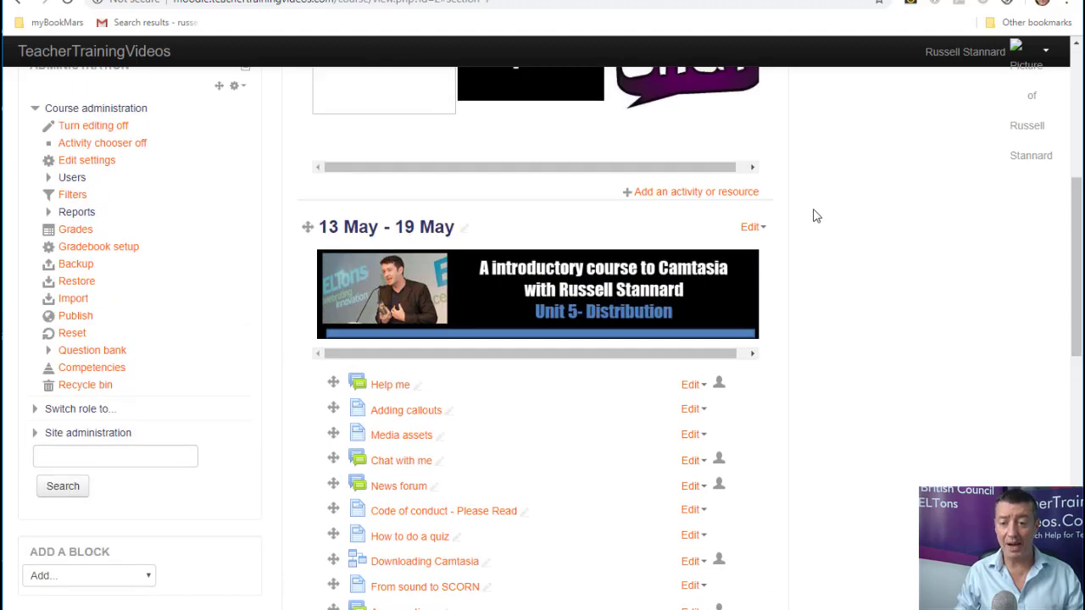
left_click(751, 228)
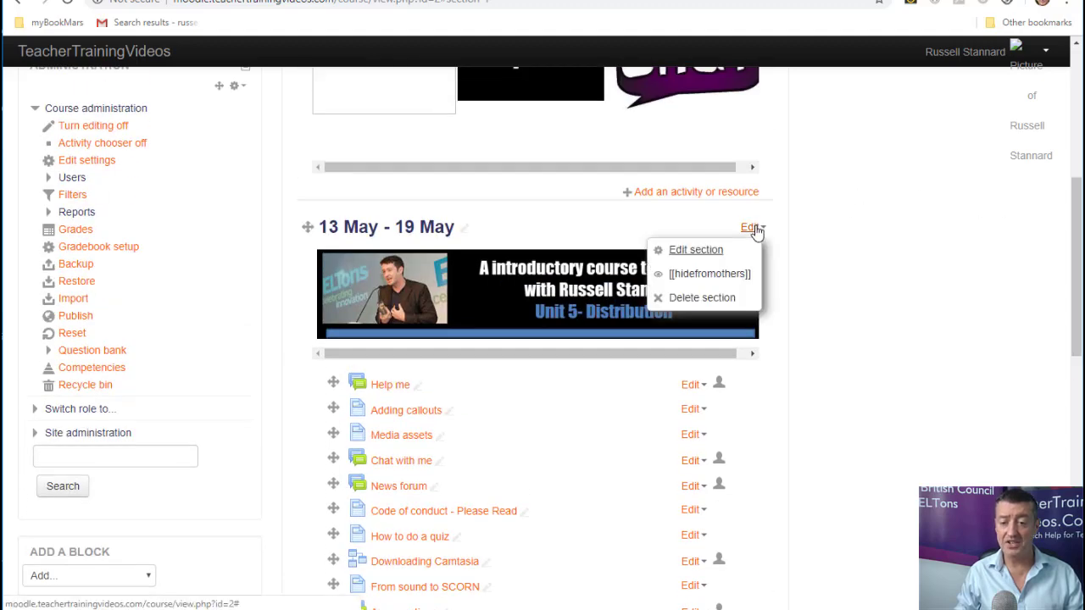
left_click(700, 252)
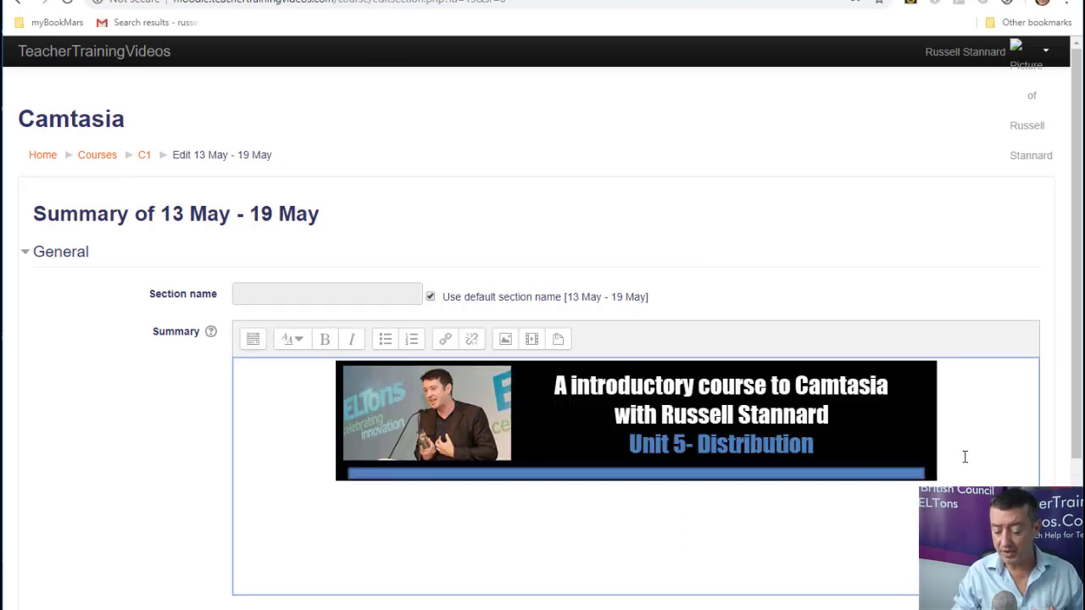
scroll(964, 457, "down", 5)
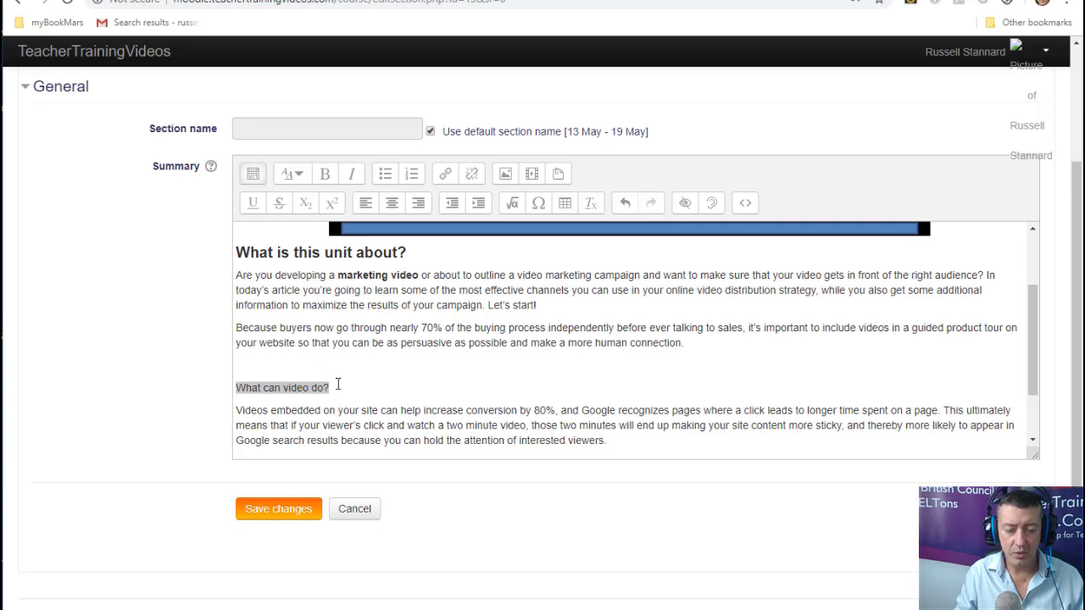
left_click(299, 180)
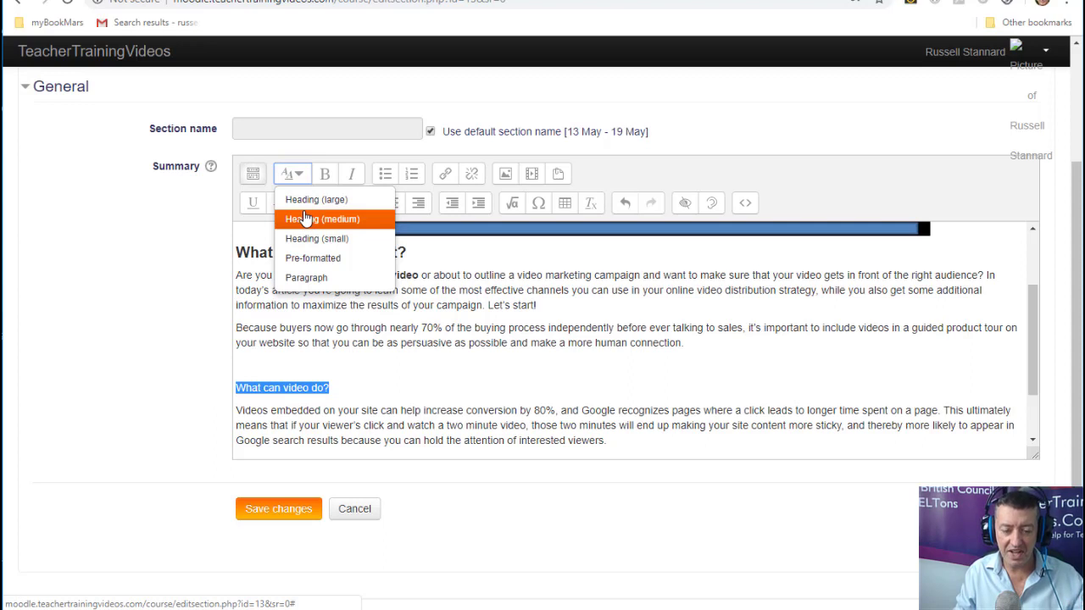
left_click(307, 218)
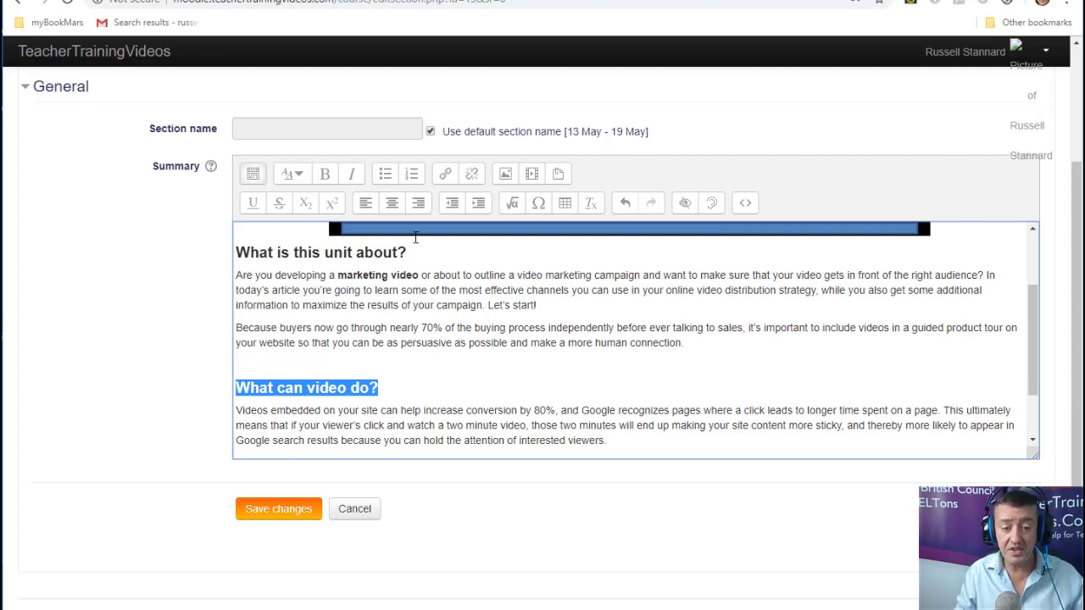
left_click(280, 511)
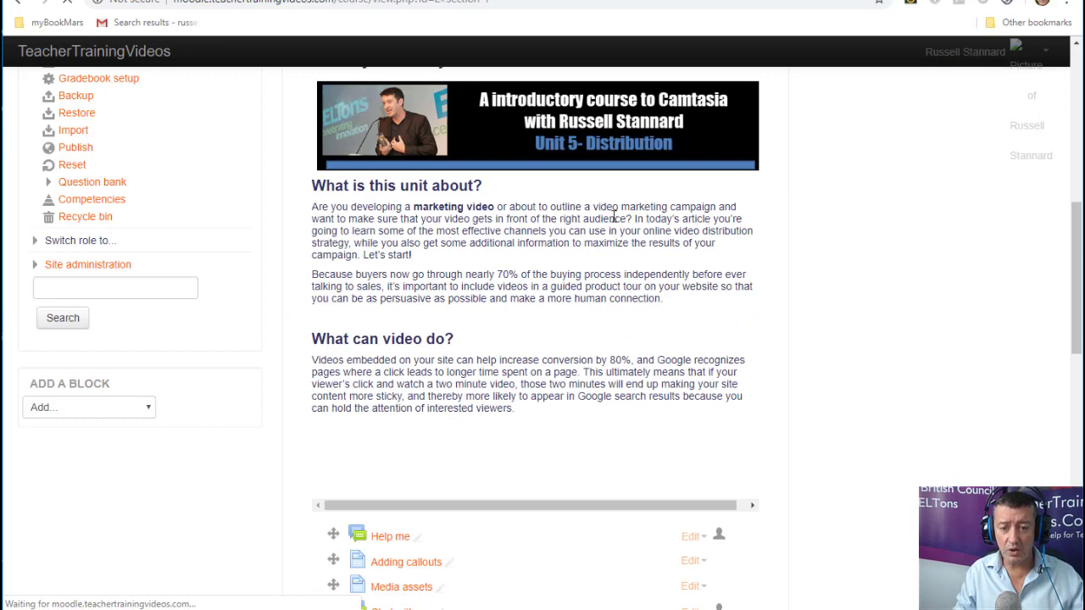
left_click_drag(1080, 331, 1078, 392)
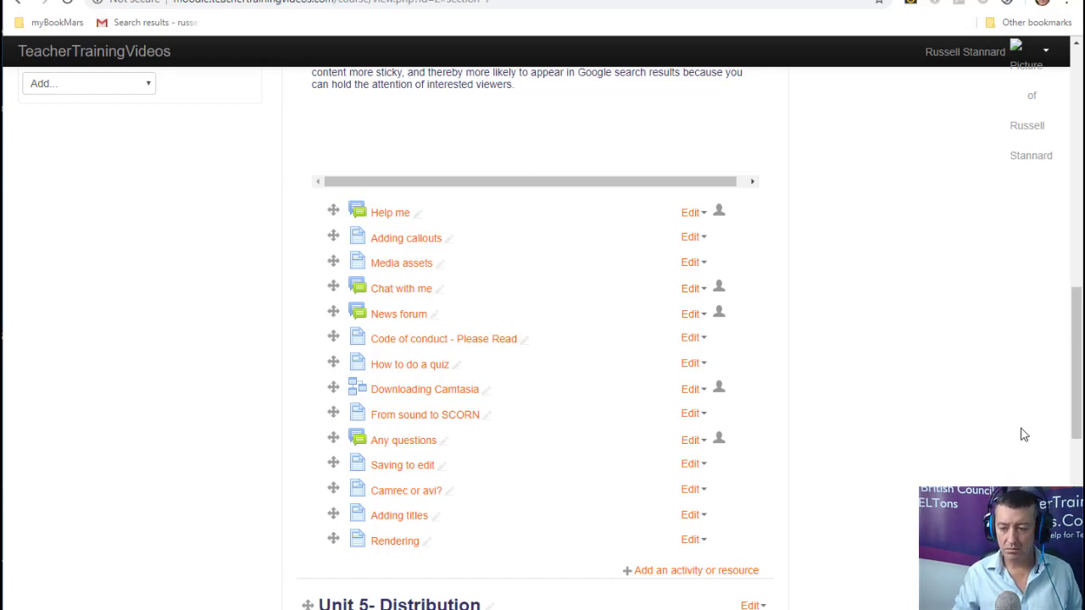
scroll(1068, 431, "down", 2)
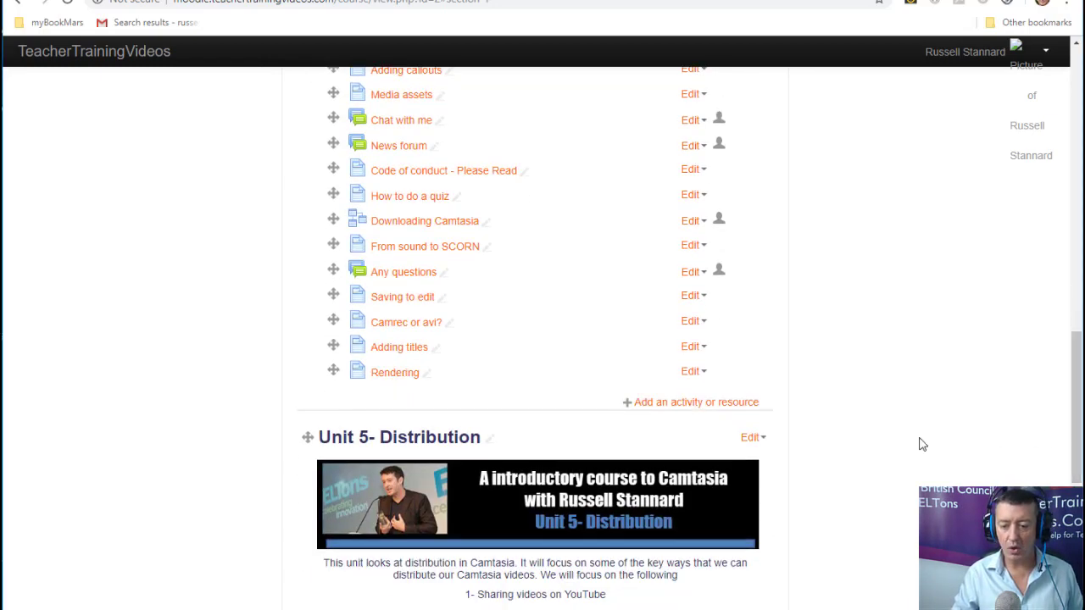
- Browse the activity chooser without adding anything, then scroll down to the Unit 5- Distribution section
left_click(709, 412)
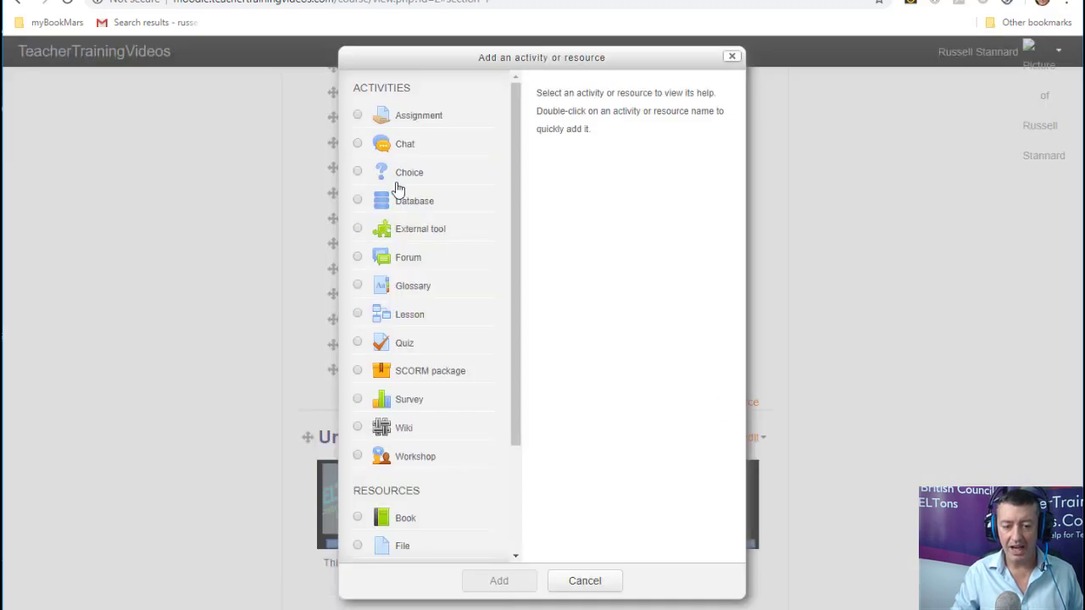
left_click_drag(509, 259, 519, 444)
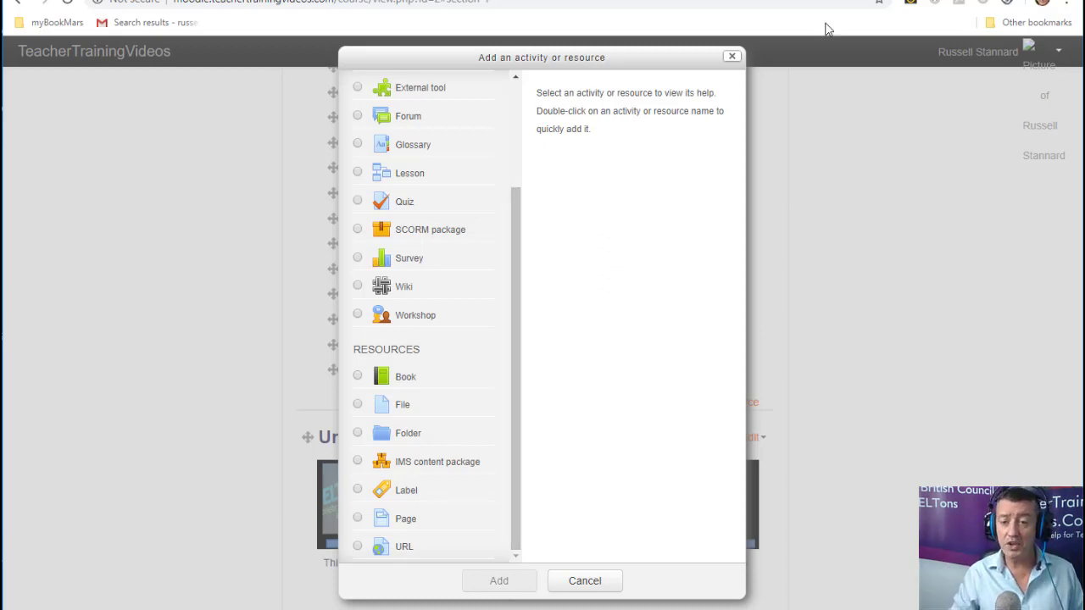
left_click(733, 57)
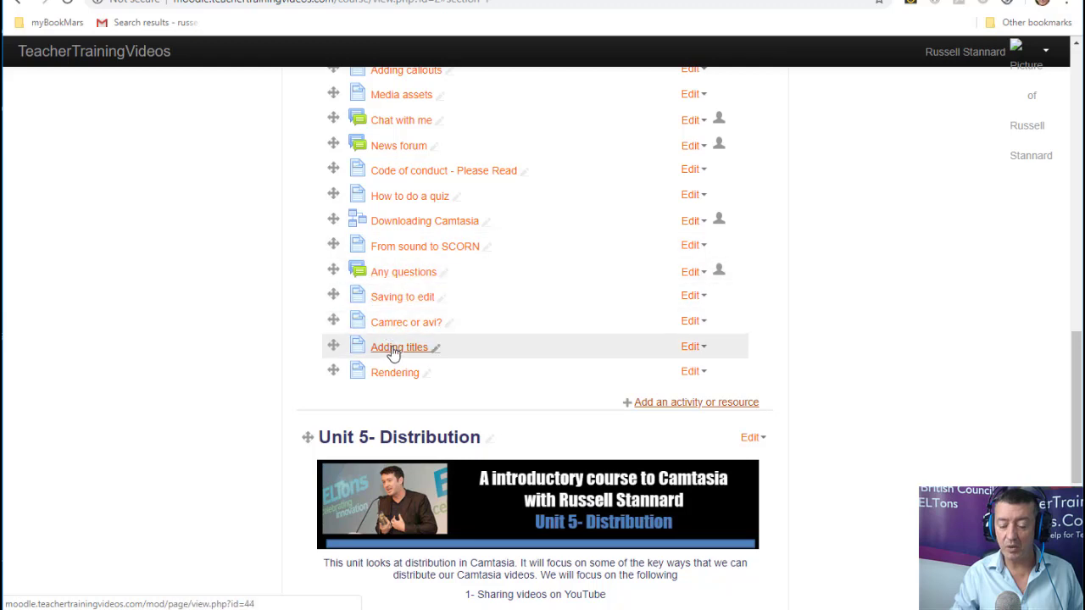
left_click_drag(1078, 369, 1075, 285)
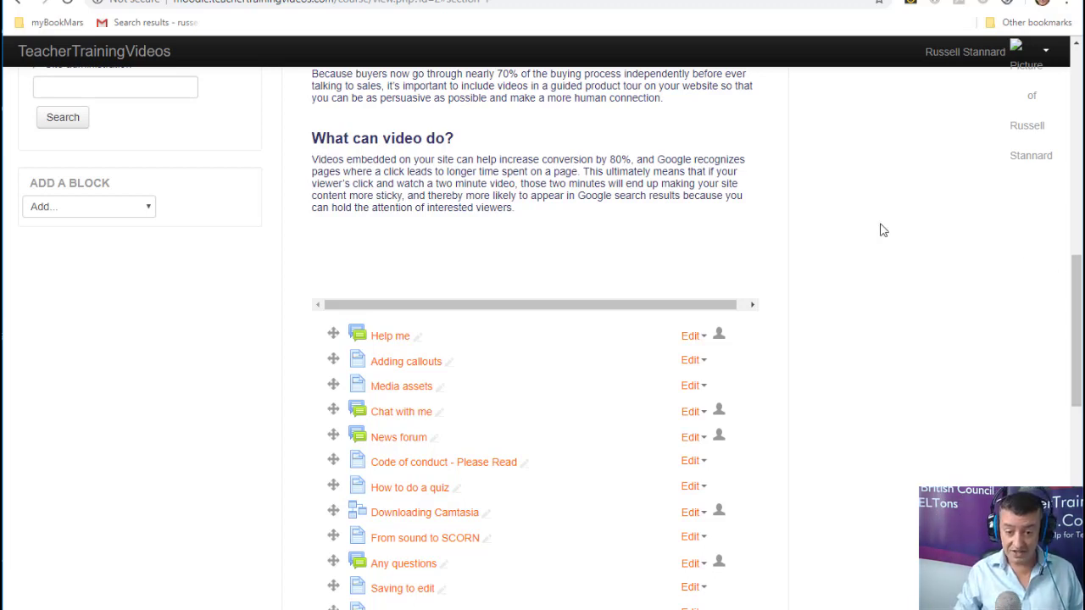
left_click_drag(1078, 339, 1079, 418)
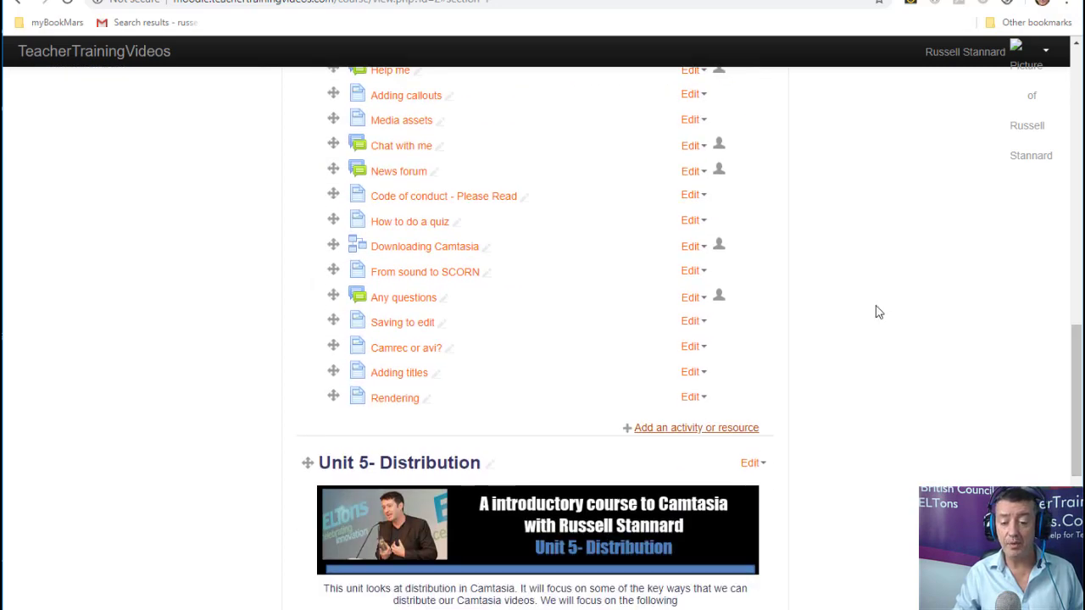
- Pick Label from the activity and resource chooser and add it to the 13 May - 19 May section
left_click(665, 431)
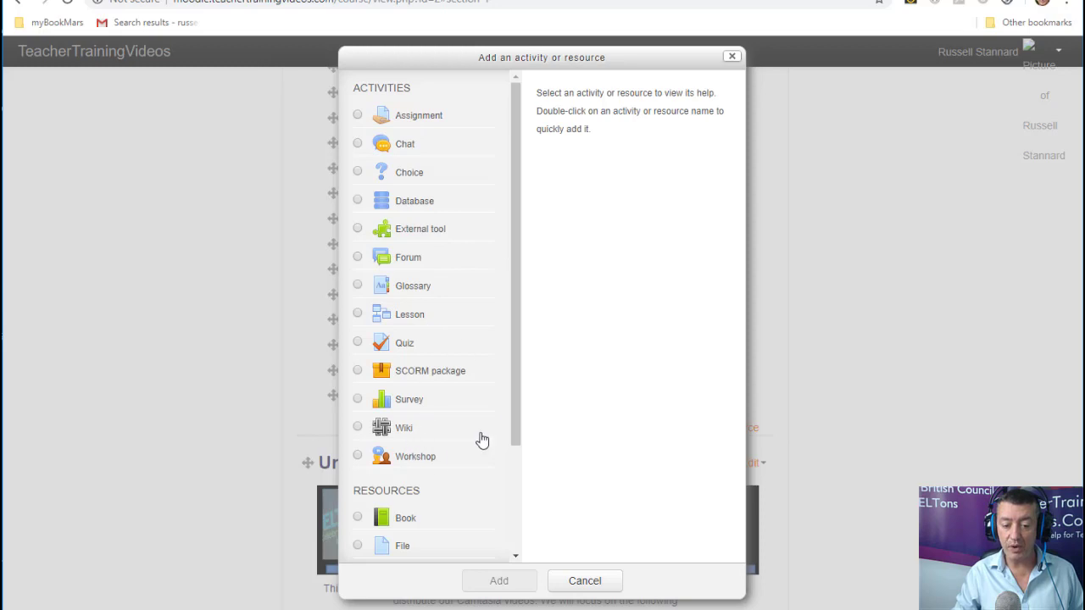
scroll(515, 430, "down", 2)
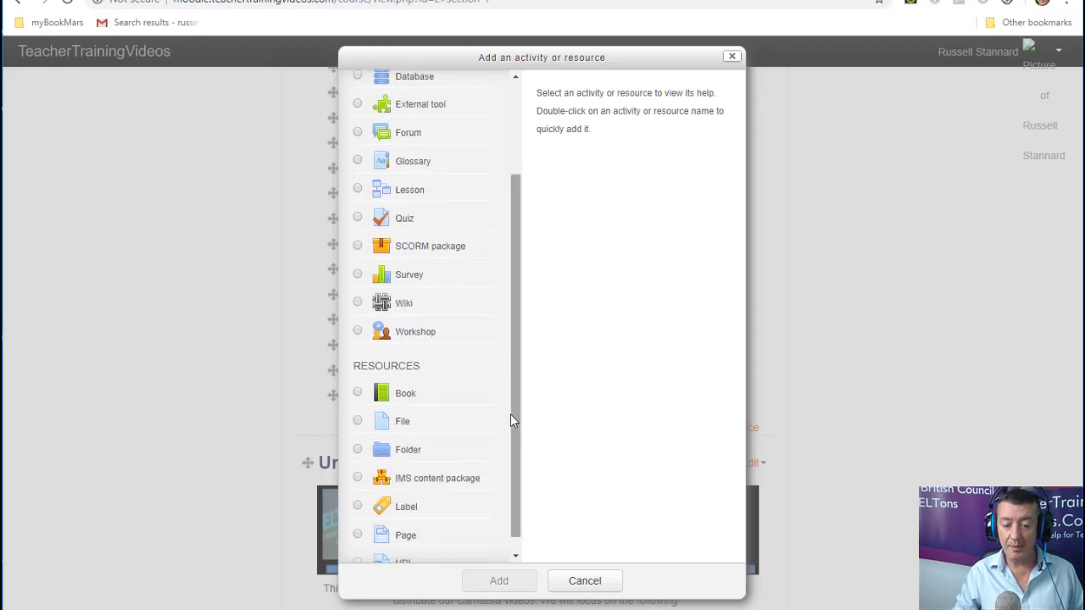
scroll(514, 420, "down", 1)
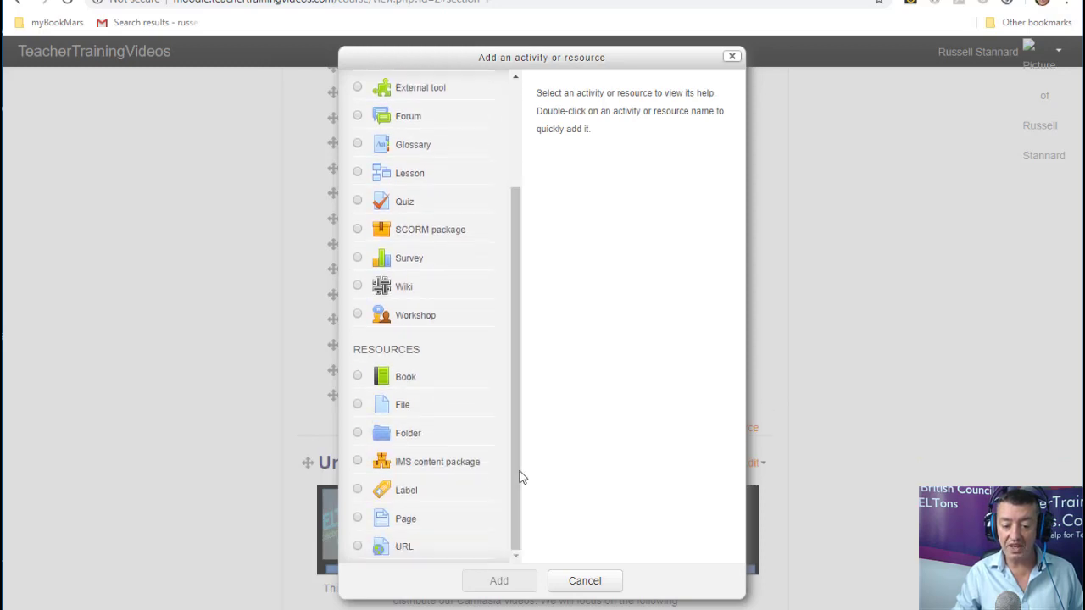
left_click(358, 491)
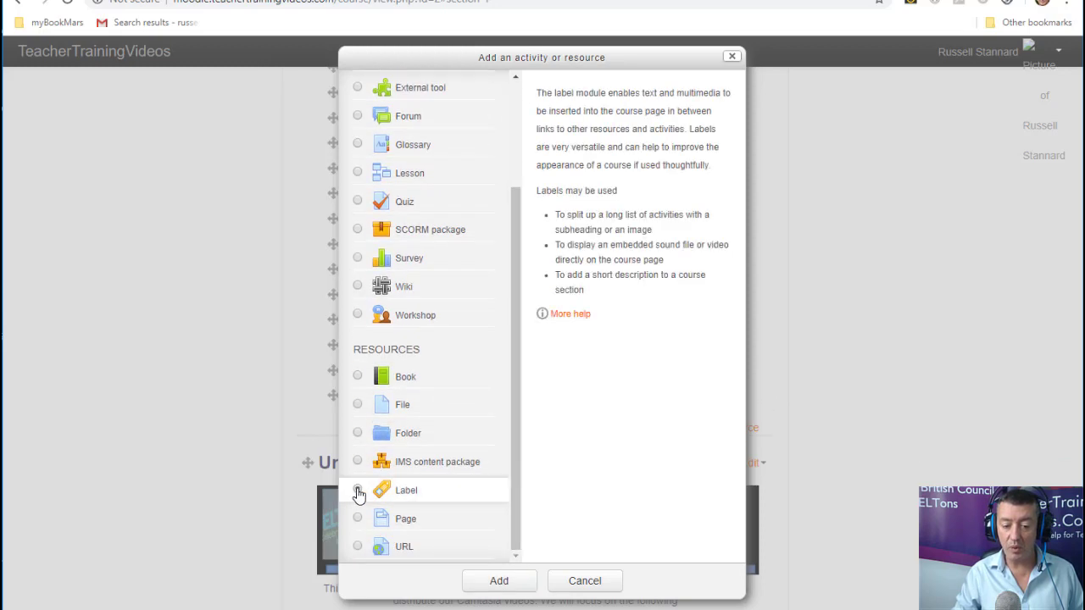
left_click(498, 588)
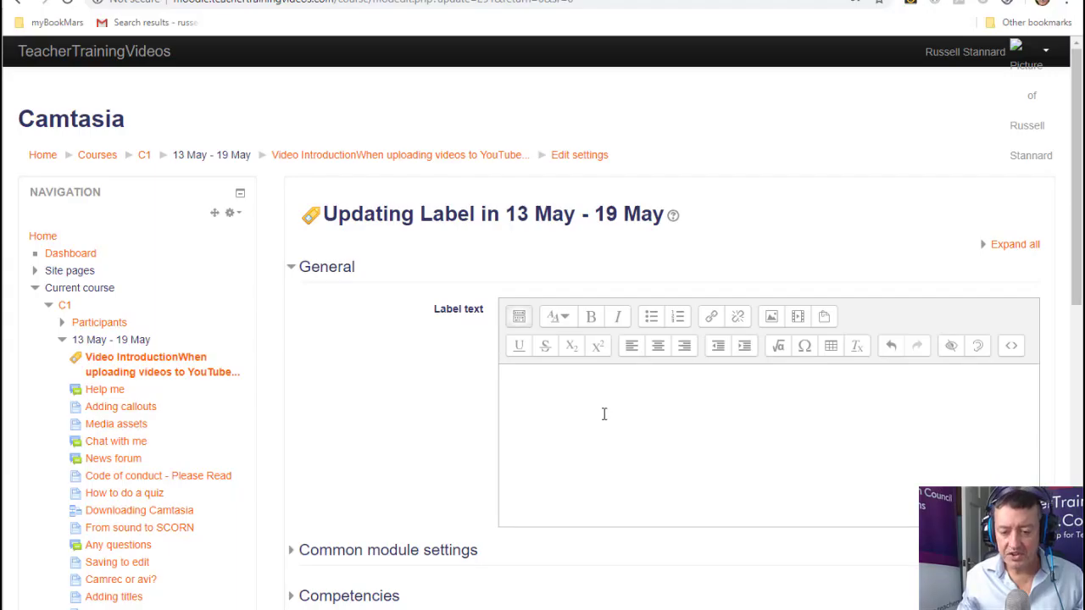
- Type 'Video introduction' in the label text and style it as Heading (medium)
left_click(603, 388)
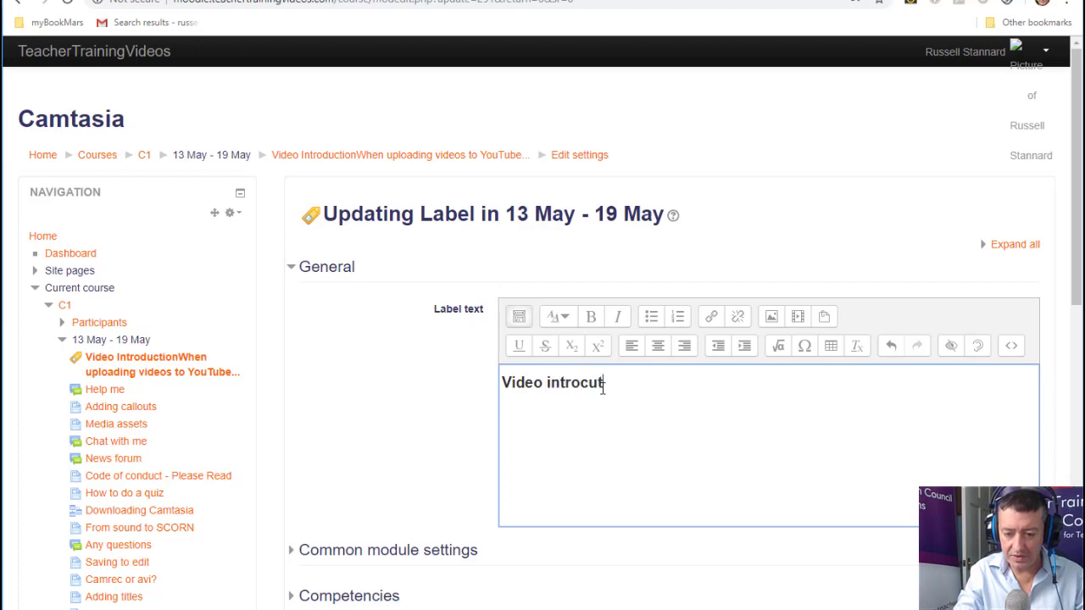
type("Video introduction")
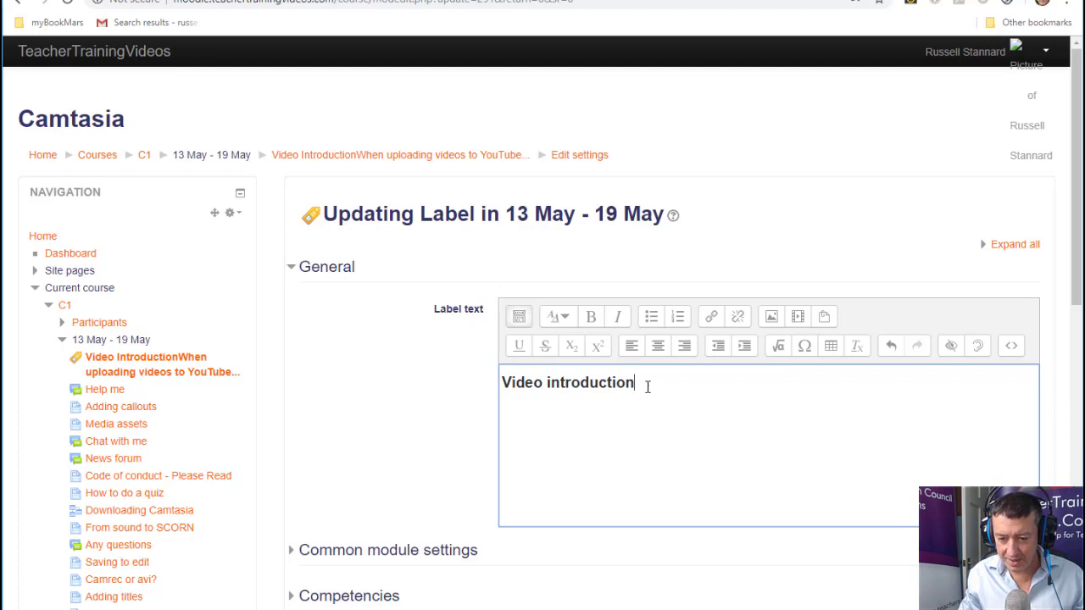
left_click_drag(649, 388, 486, 381)
left_click(520, 319)
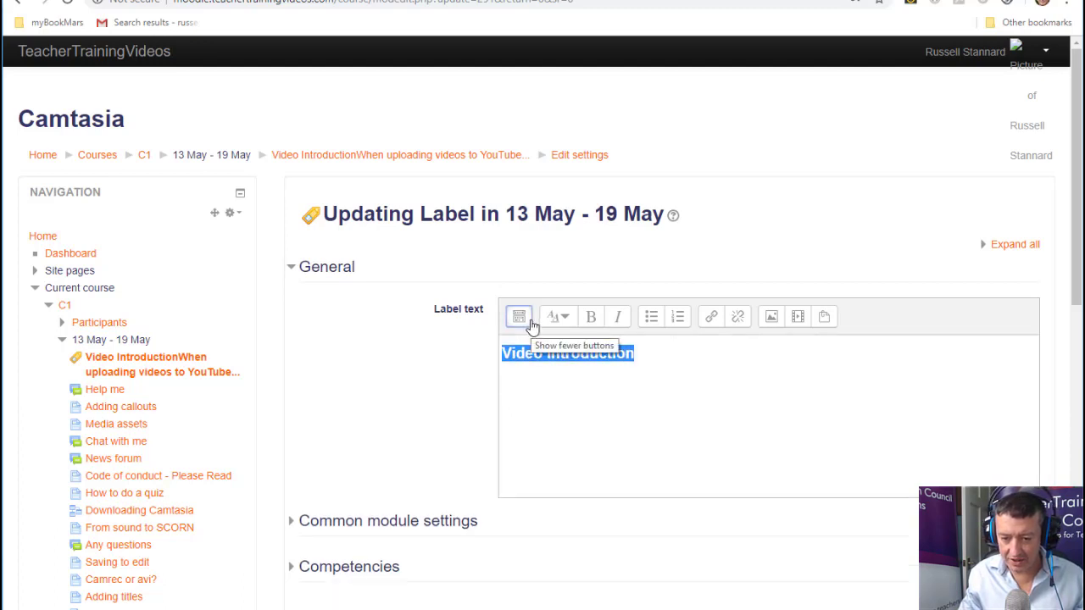
left_click(520, 318)
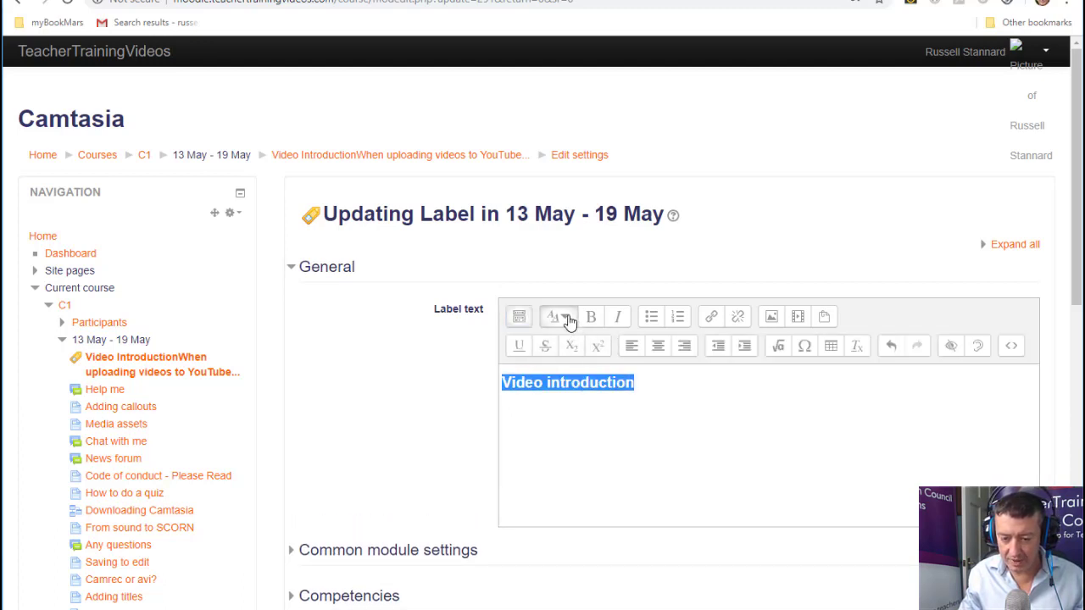
left_click(568, 319)
left_click(565, 365)
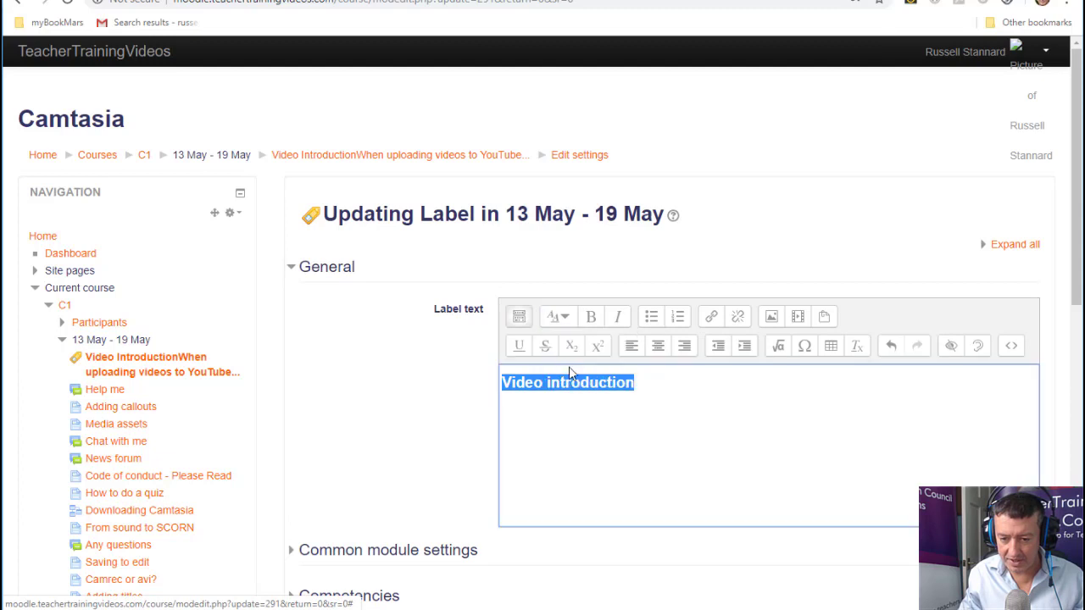
- Paste the two paragraphs about video marketing on a new line below the heading
left_click(678, 382)
key("Return")
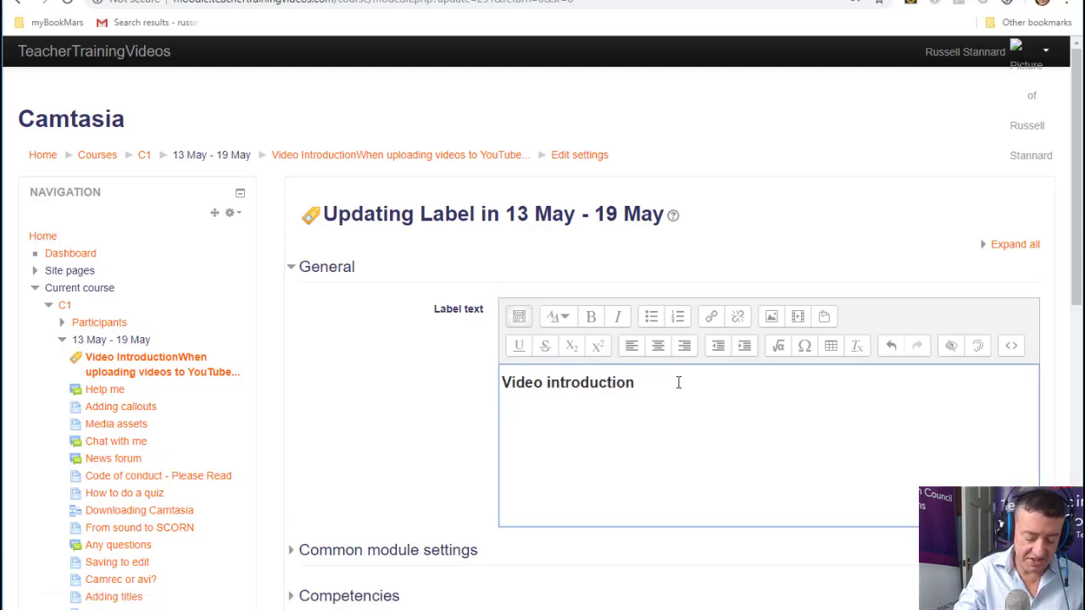
key("ctrl+v")
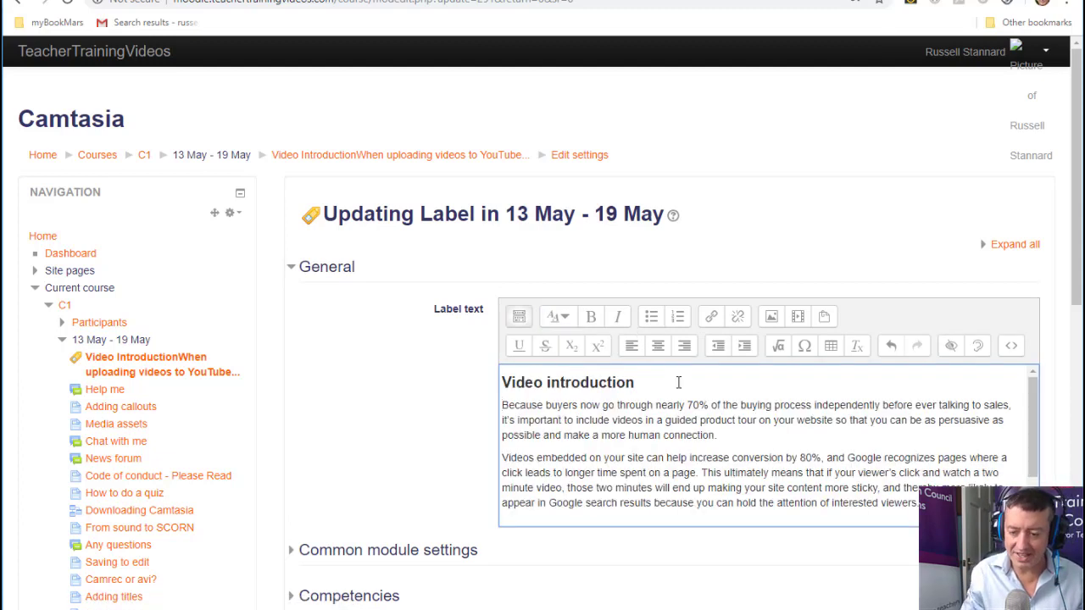
scroll(1036, 462, "down", 1)
scroll(1036, 462, "down", 1)
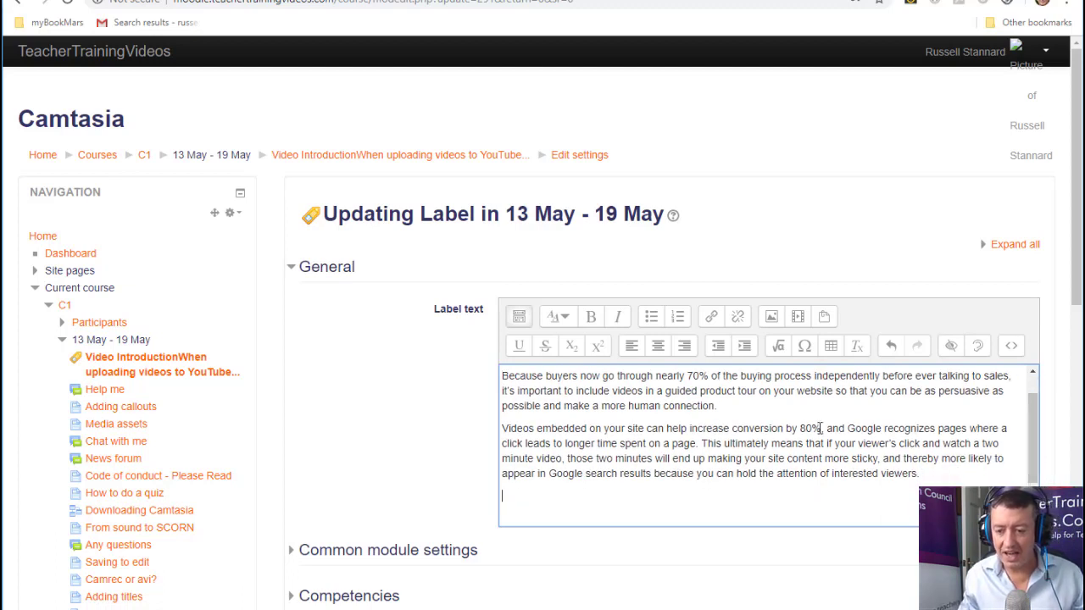
- Embed Opening.mp4 from the file repositories below the text, overwriting the existing copy
left_click(798, 317)
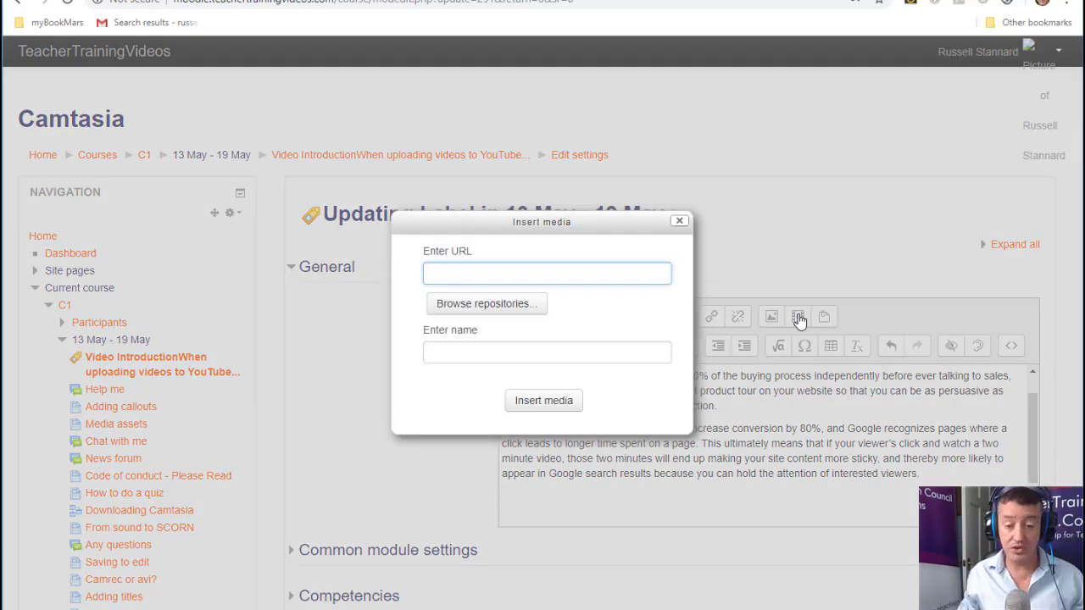
left_click(485, 305)
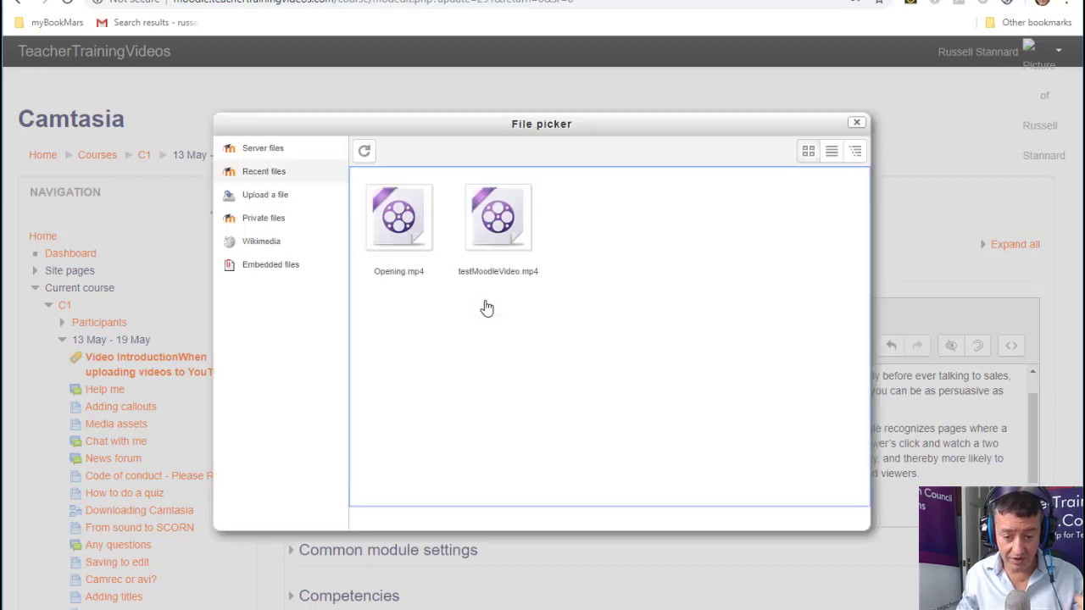
left_click(407, 229)
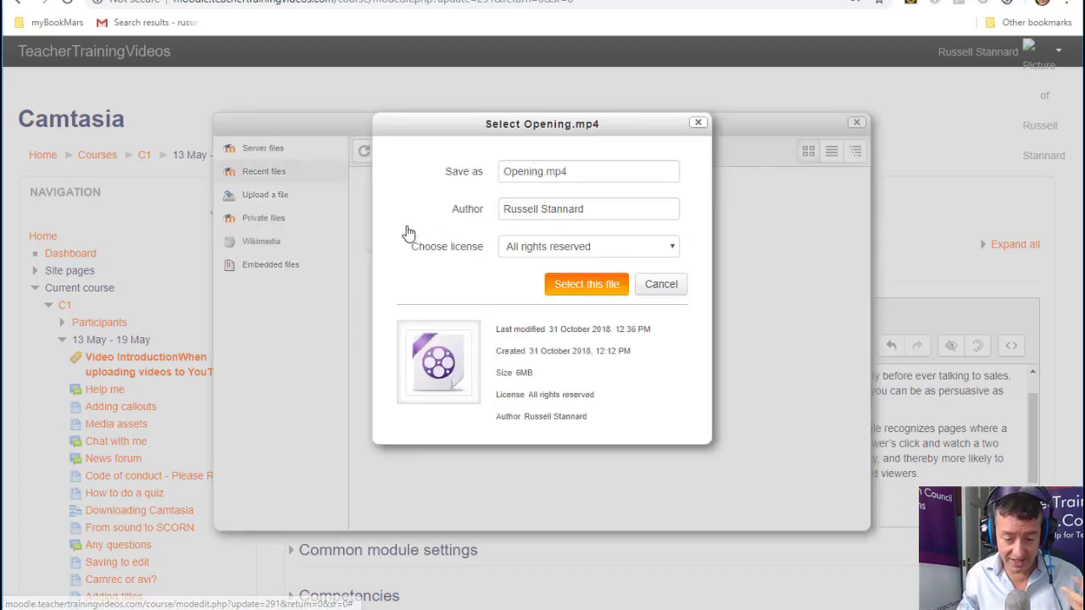
left_click(588, 286)
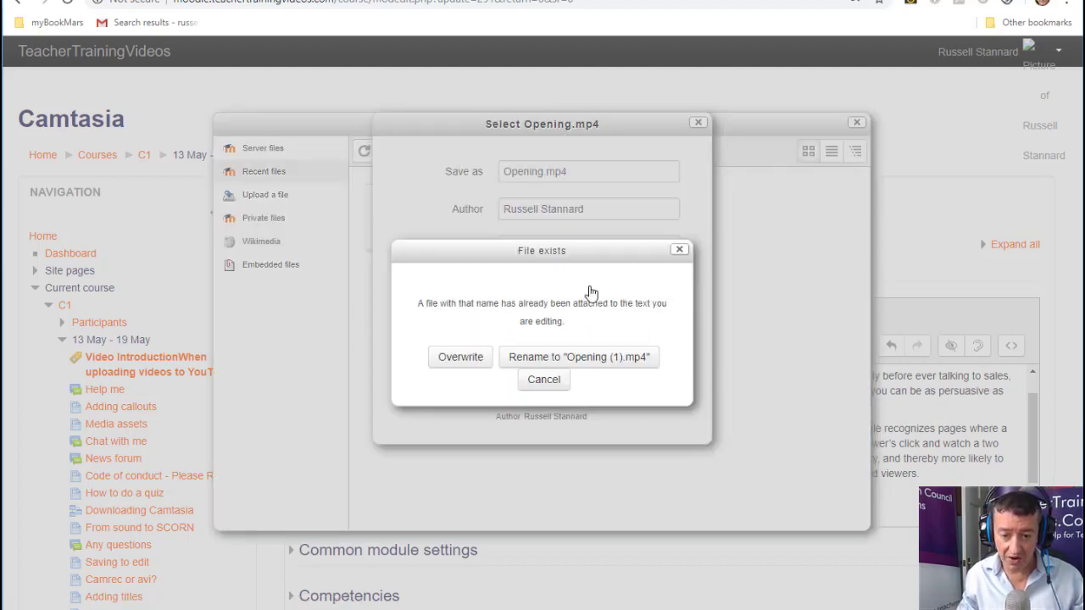
left_click(443, 359)
left_click(543, 401)
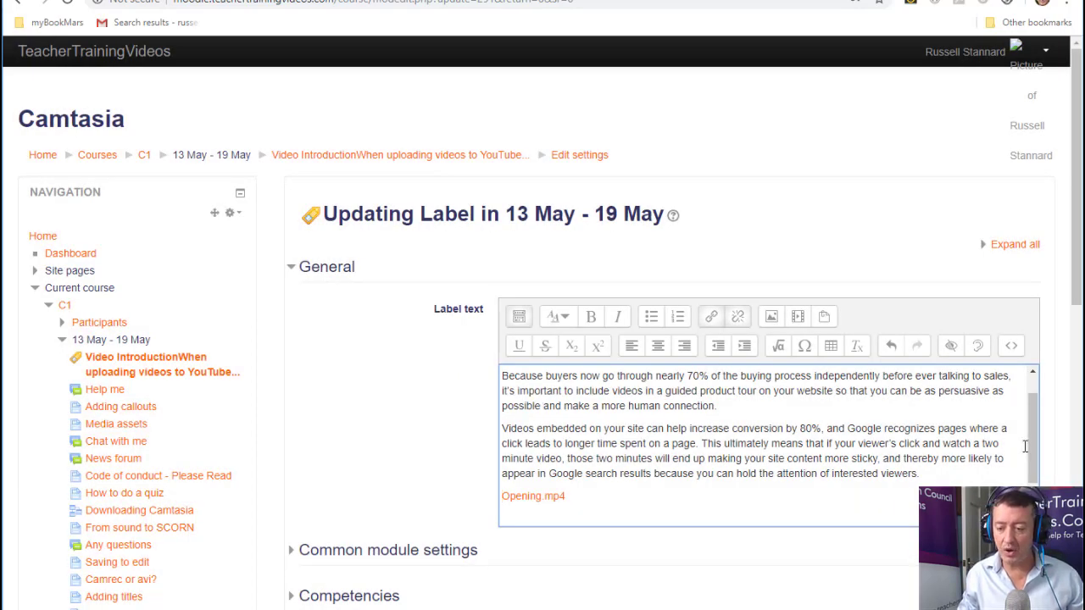
scroll(1028, 406, "up", 2)
scroll(1028, 435, "down", 2)
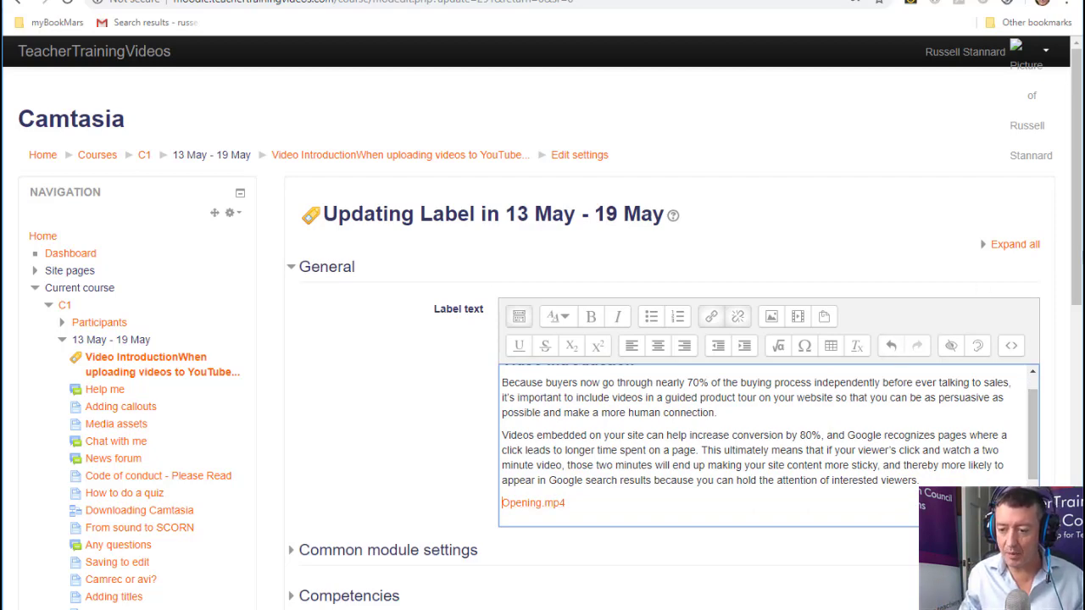
scroll(805, 418, "down", 3)
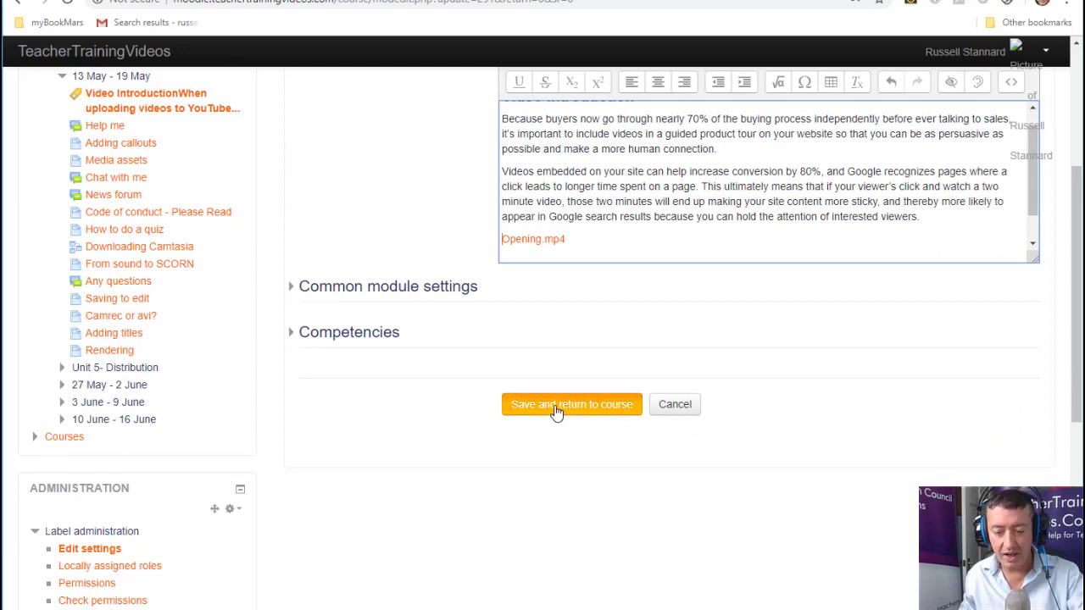
left_click(556, 410)
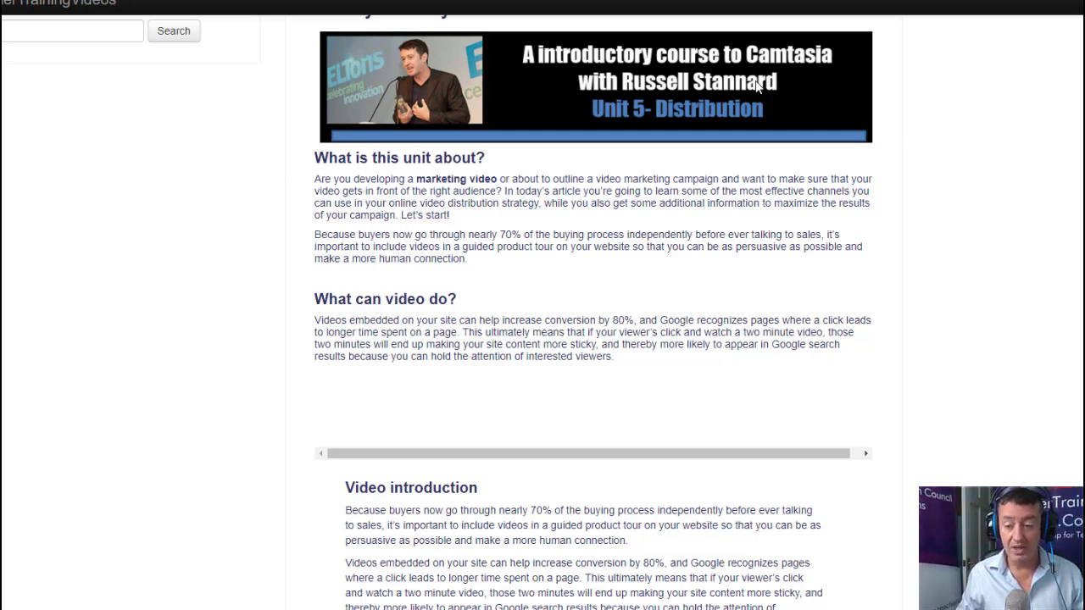
scroll(593, 312, "down", 3)
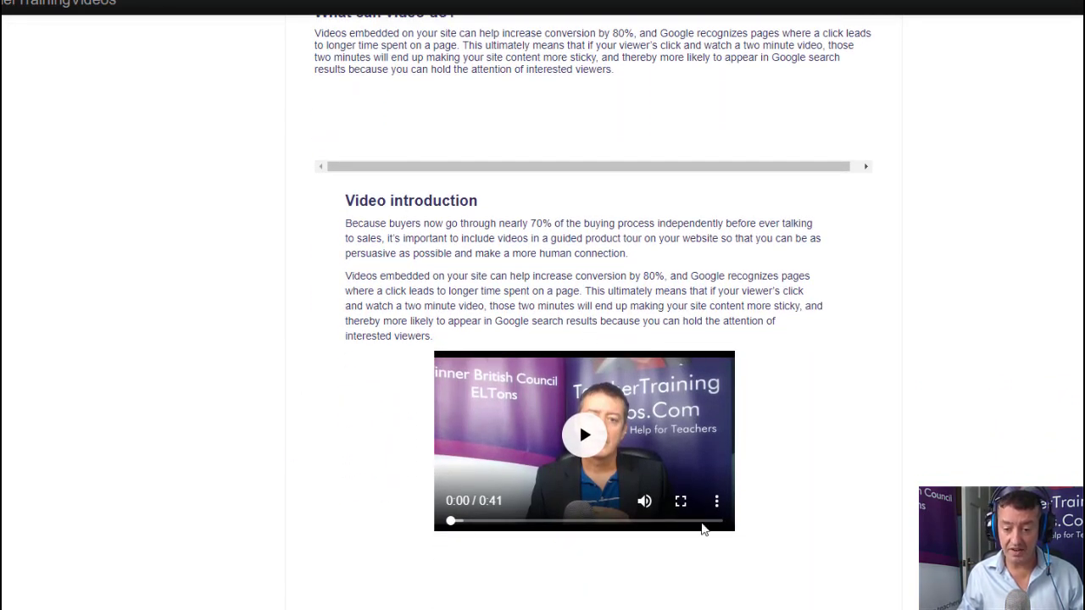
scroll(585, 339, "down", 3)
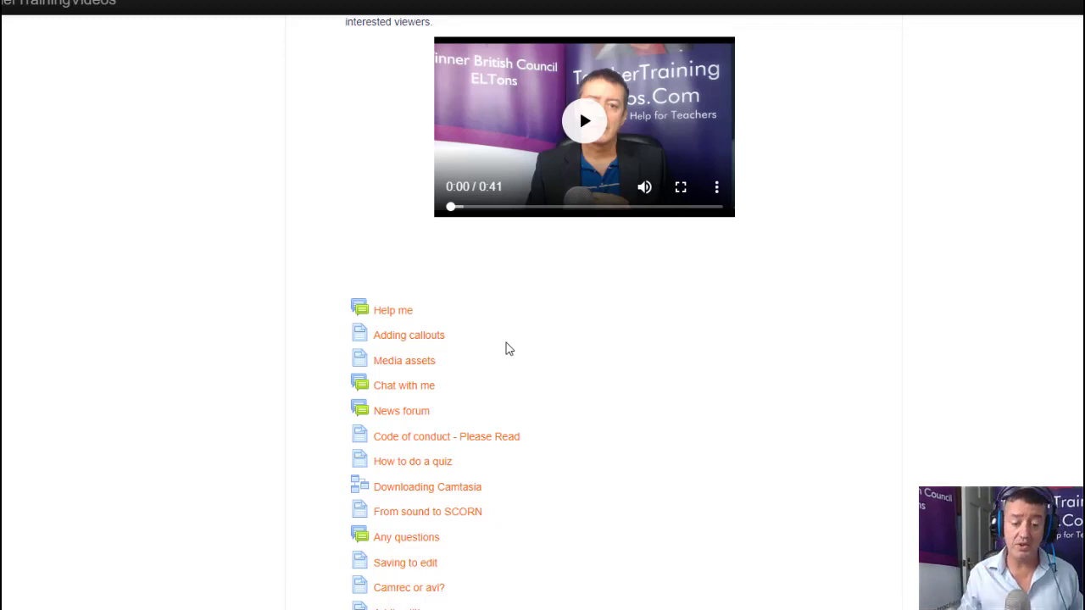
left_click_drag(1076, 390, 1072, 69)
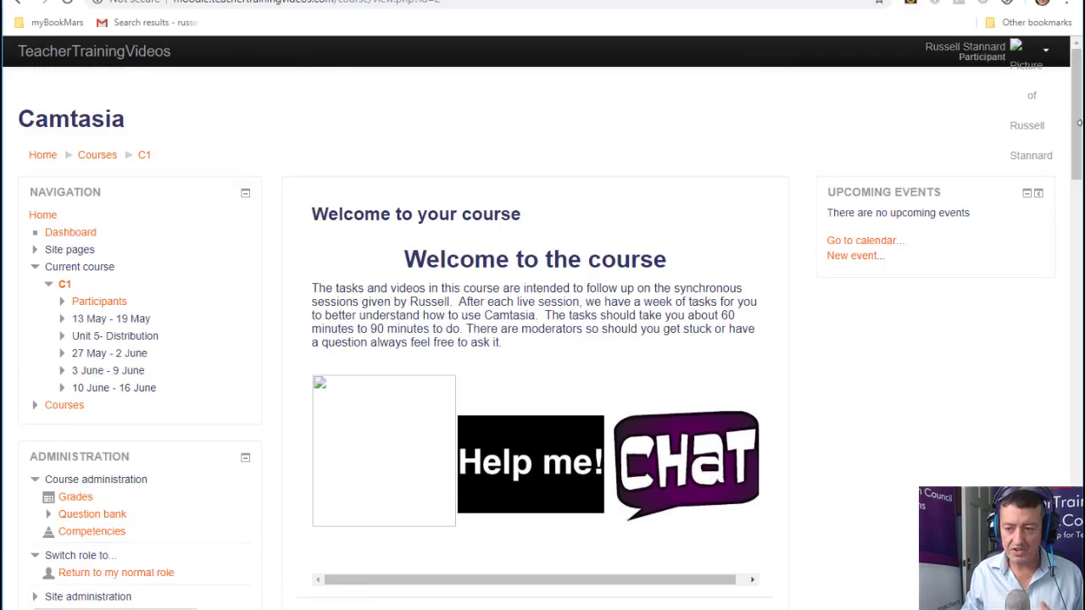
mouse_move(1078, 151)
left_mouse_down()
mouse_move(1078, 283)
mouse_move(1075, 165)
left_mouse_up()
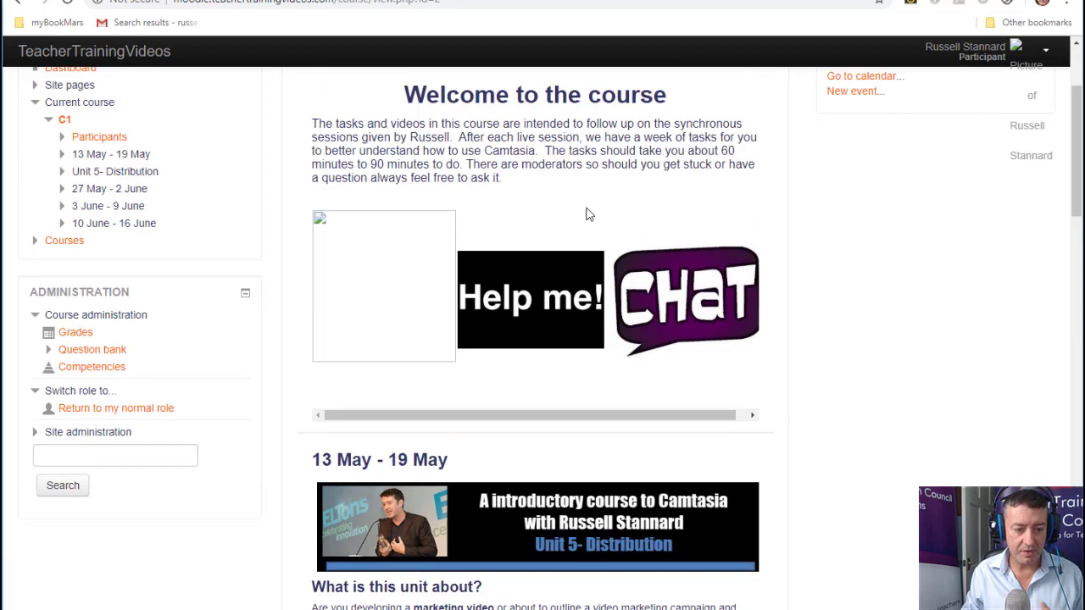
- Return to the normal teacher role and turn editing on for the course
left_click(69, 410)
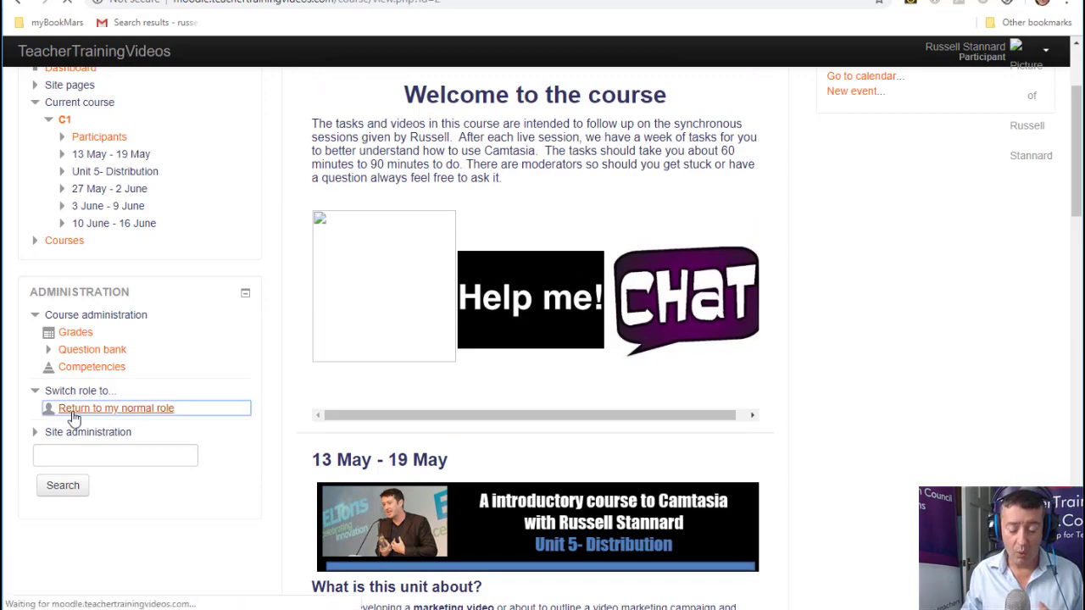
left_click_drag(1075, 152, 1075, 475)
left_click(1003, 158)
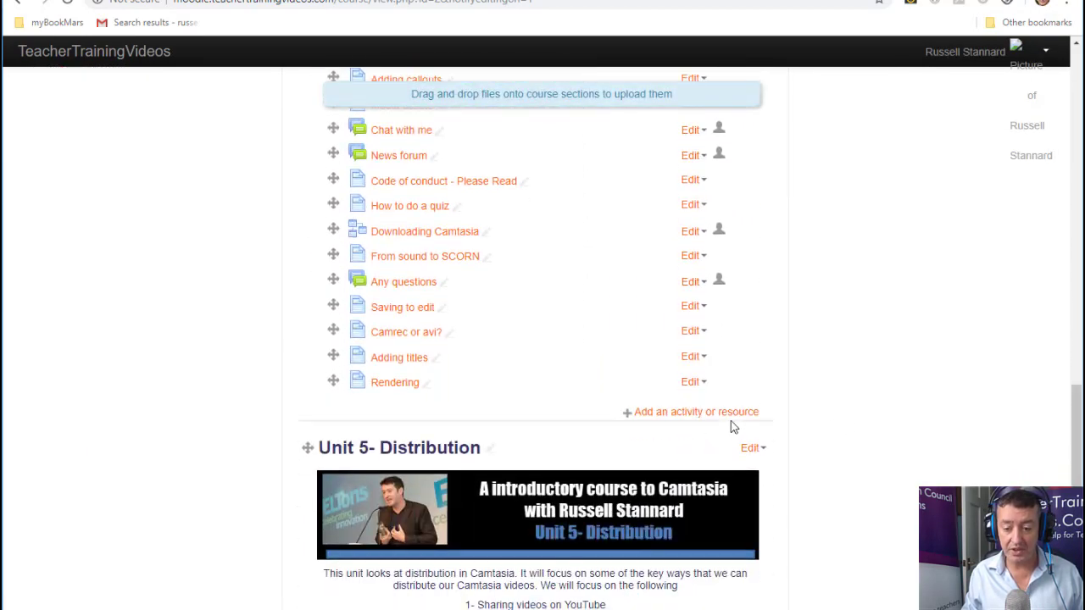
- Add a new Label to the 13 May - 19 May section from the activity chooser
left_click(684, 415)
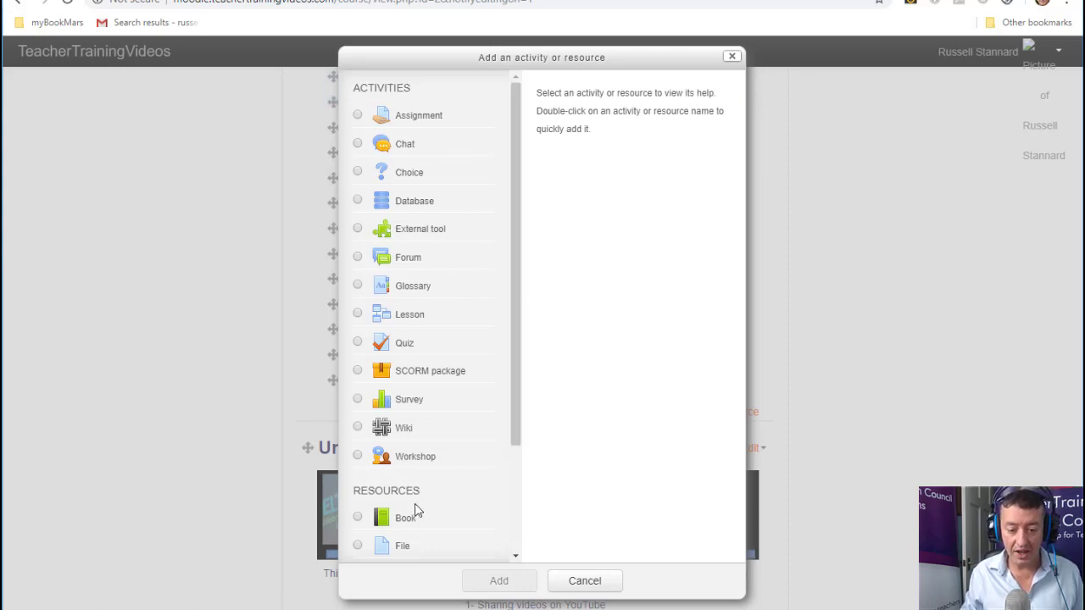
left_click_drag(515, 387, 513, 474)
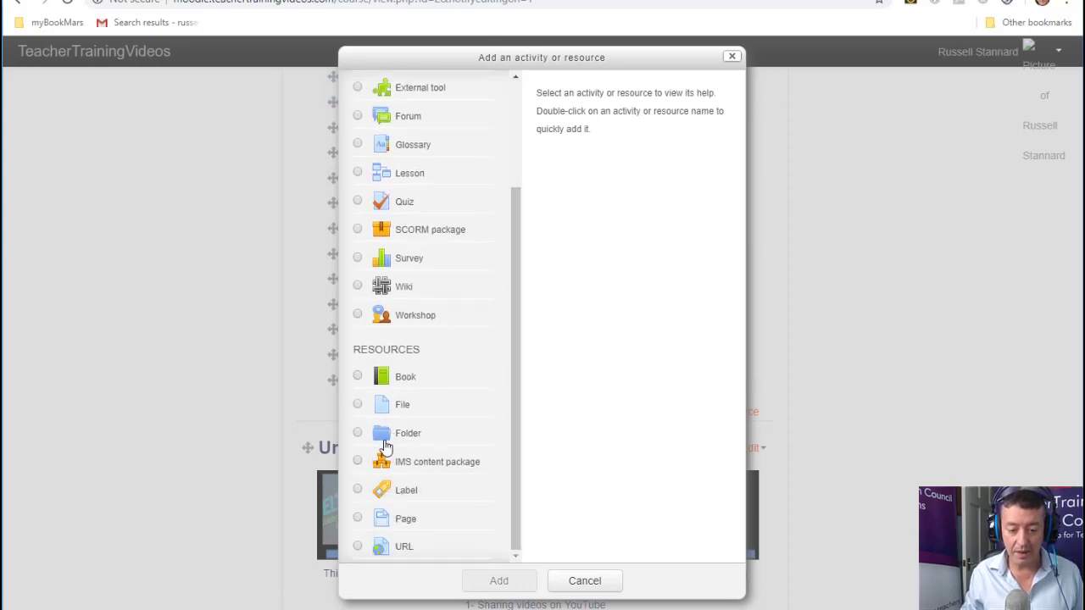
left_click(358, 491)
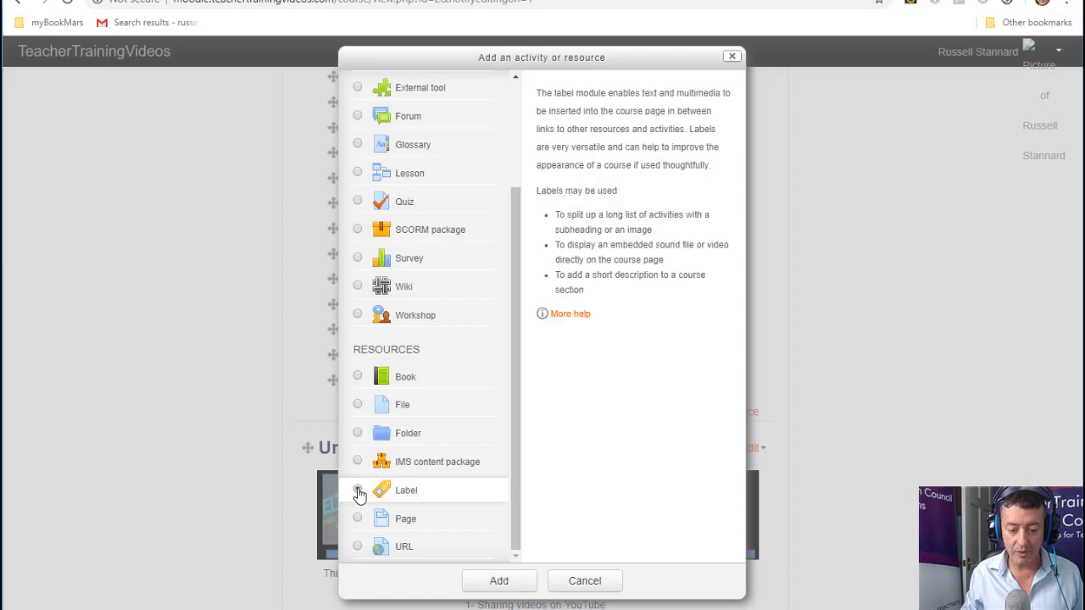
left_click(499, 582)
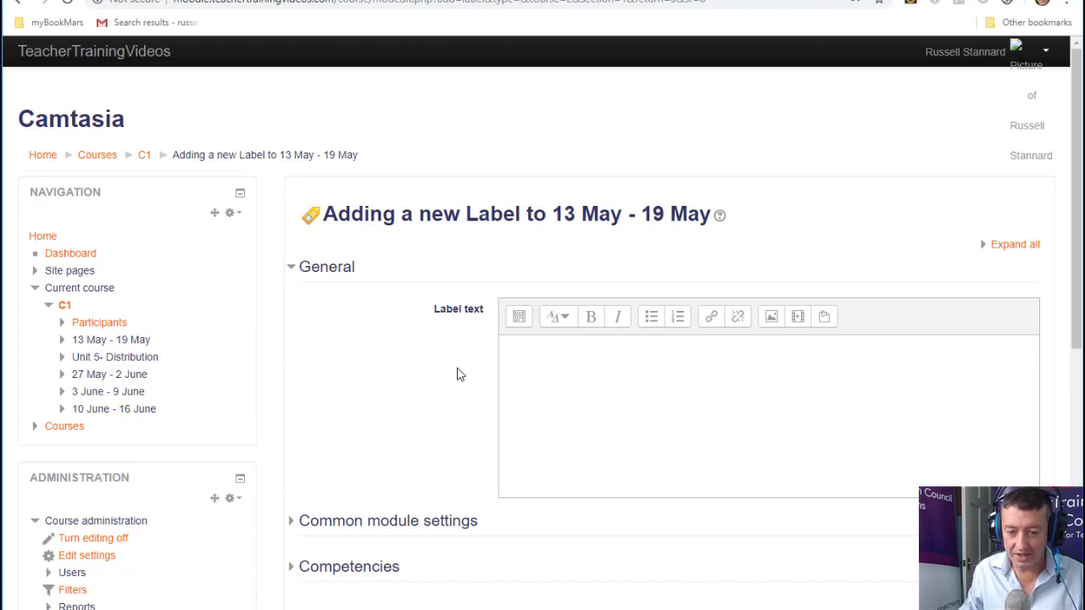
- Write a 'Chat' Heading (medium) over 'This is the chat to the unit on distribution' and save the label
left_click(569, 348)
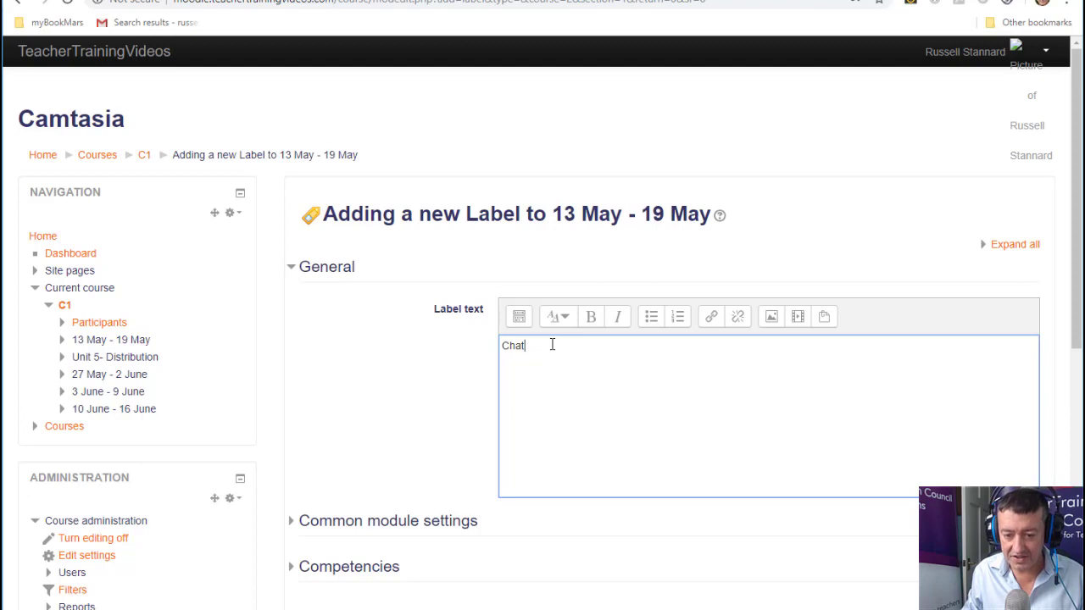
left_click_drag(496, 352, 498, 349)
left_click(520, 317)
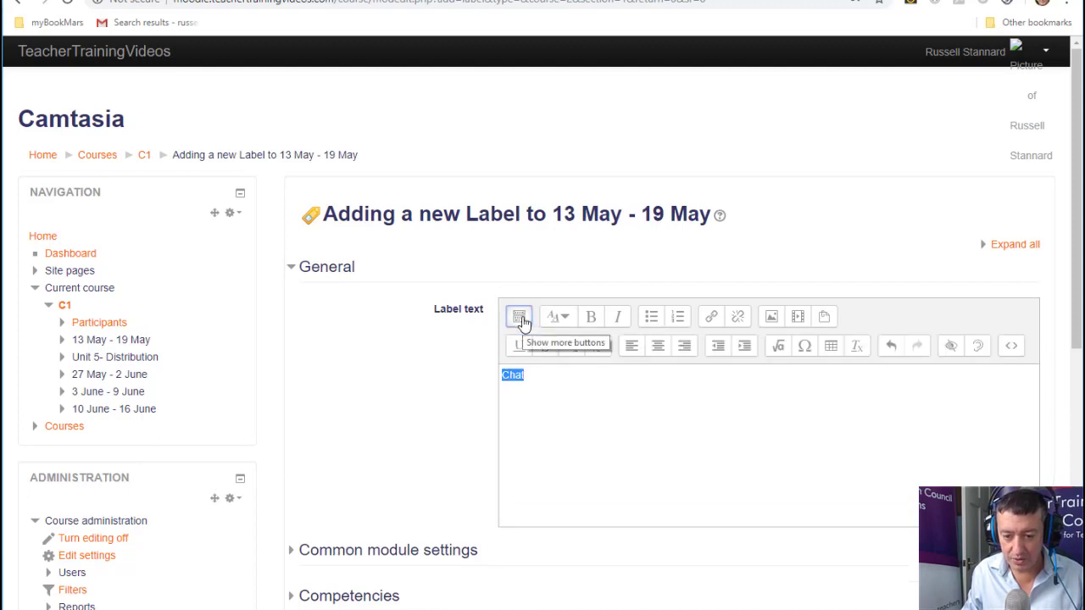
left_click(559, 318)
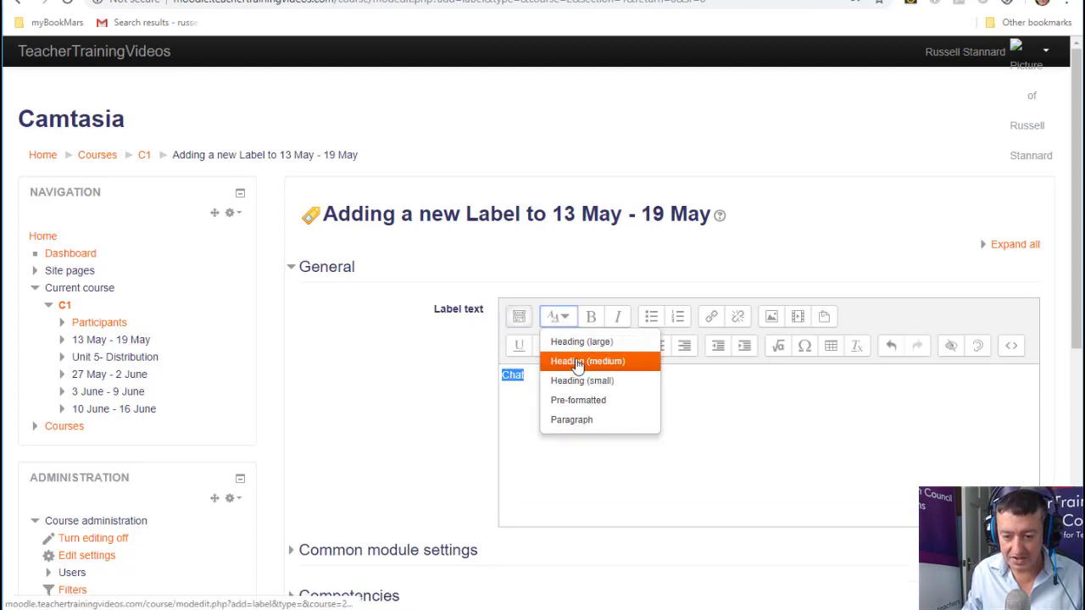
left_click(577, 363)
left_click(563, 385)
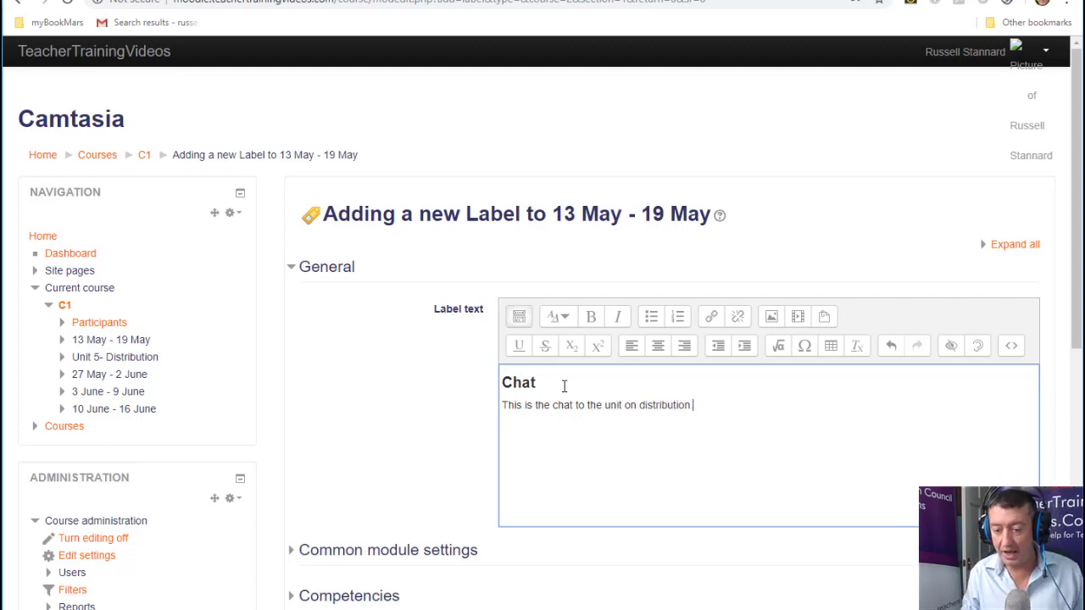
scroll(669, 269, "down", 6)
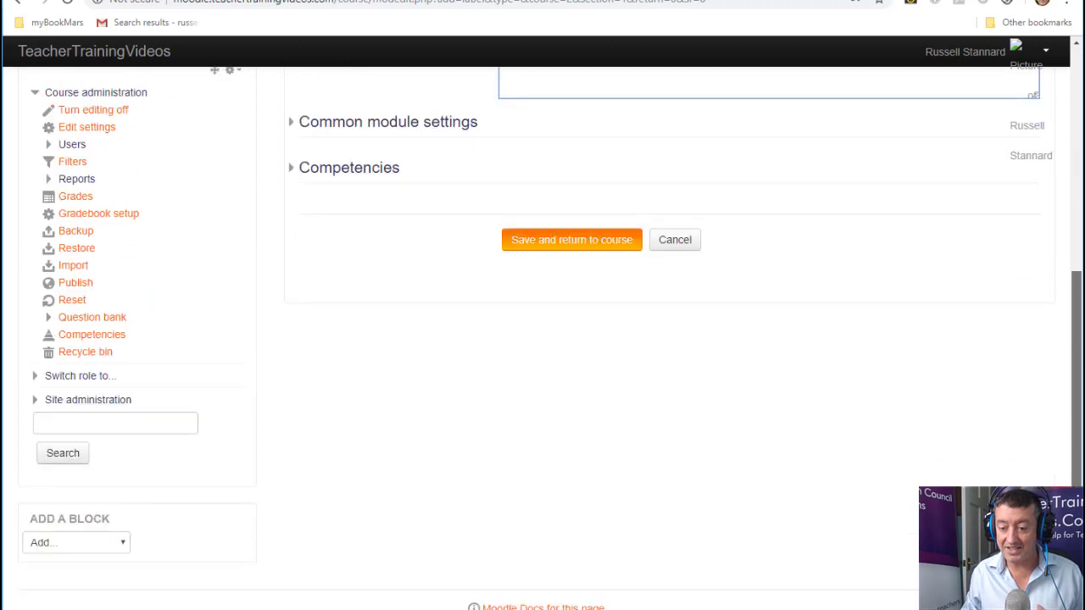
left_click(570, 189)
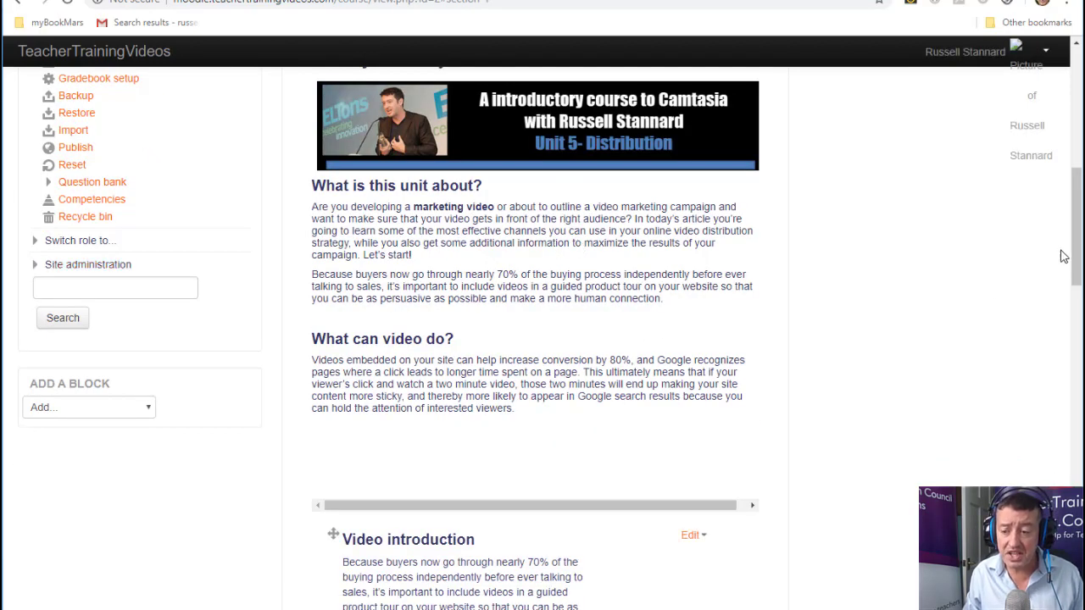
- Drag the Chat label up under Help me and place Chat with me directly beneath it
left_click_drag(1077, 262, 1077, 454)
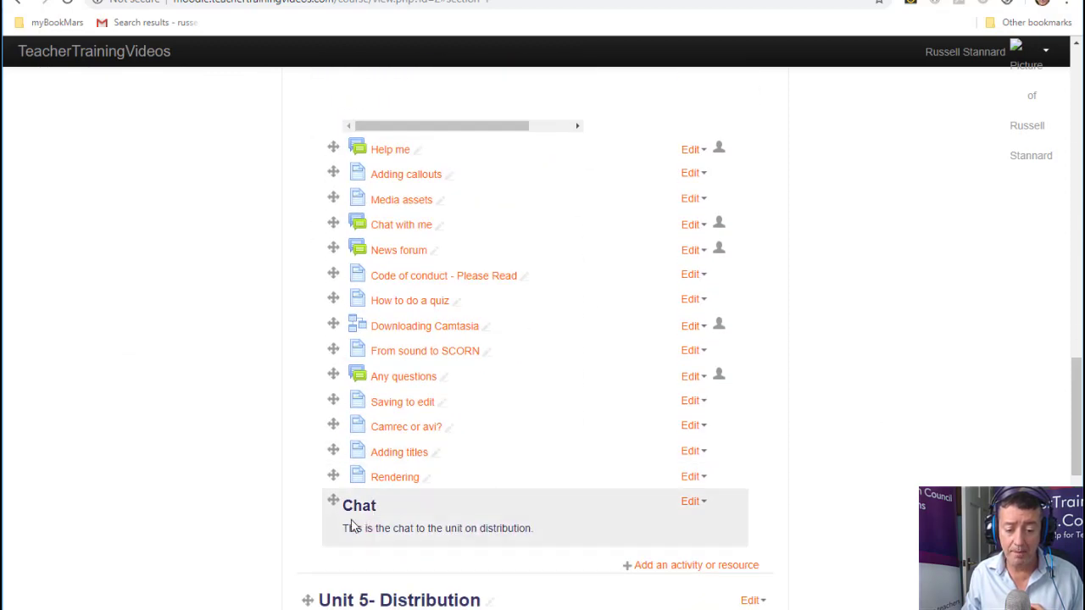
left_click_drag(335, 505, 384, 138)
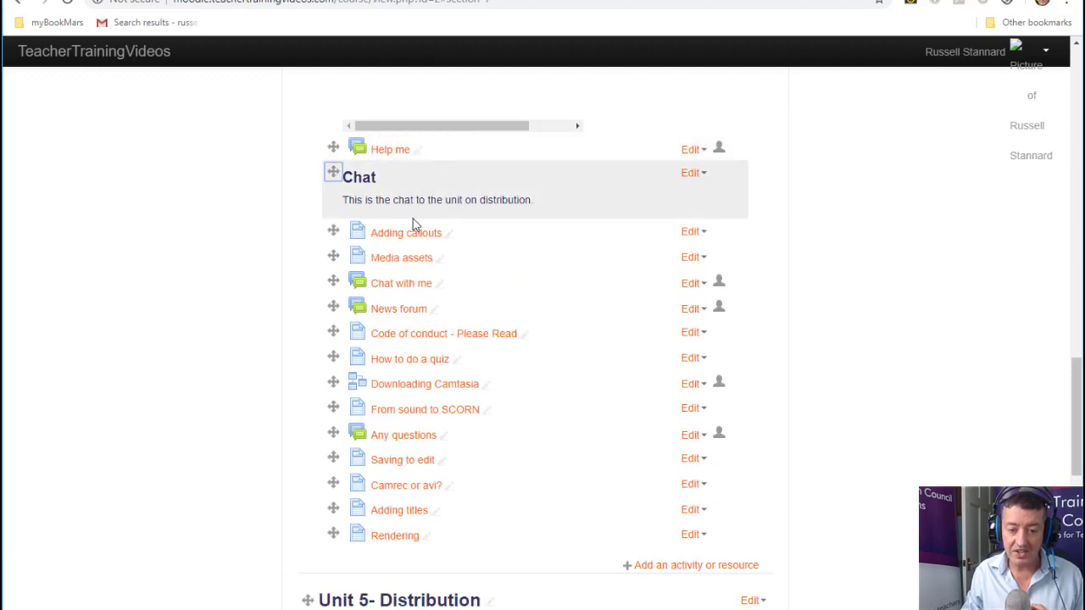
left_click_drag(354, 269, 399, 250)
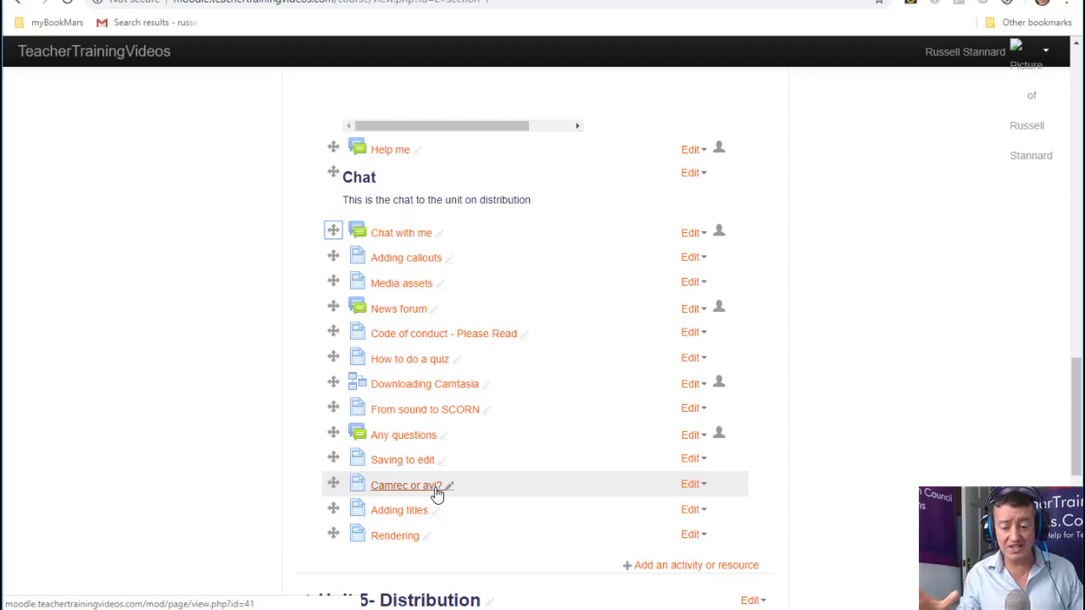
left_click_drag(1074, 410, 1058, 158)
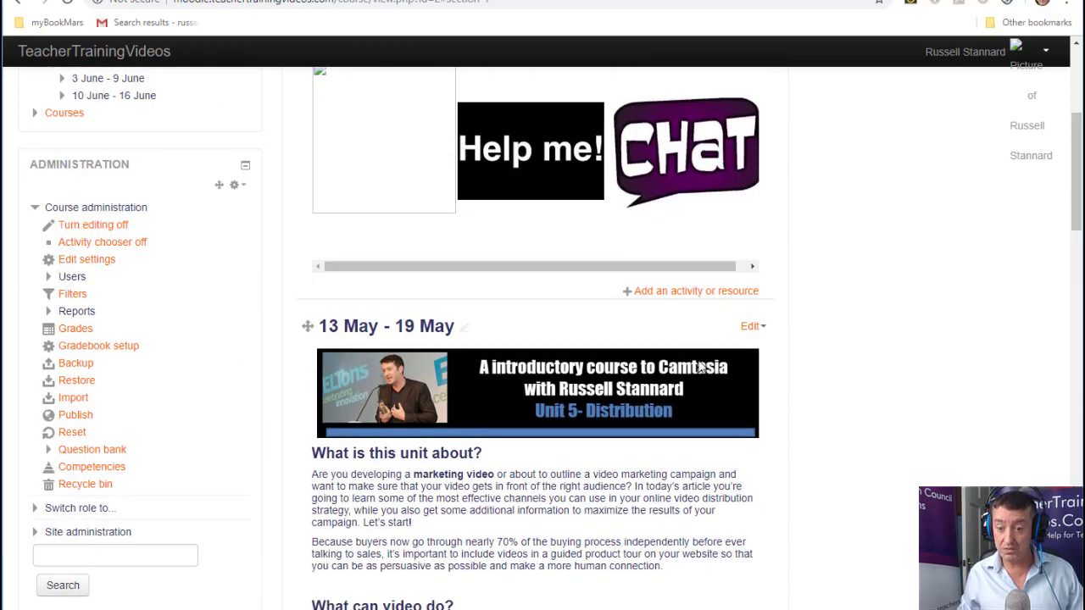
- Open the 13 May - 19 May section's edit options and scroll through the course page
left_click(750, 330)
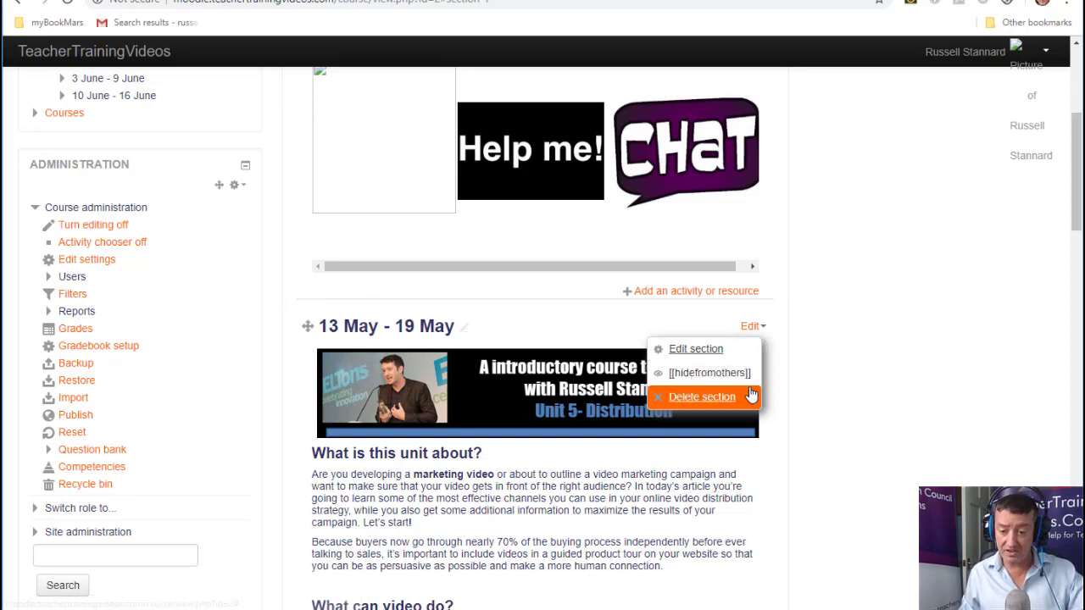
scroll(1036, 270, "down", 6)
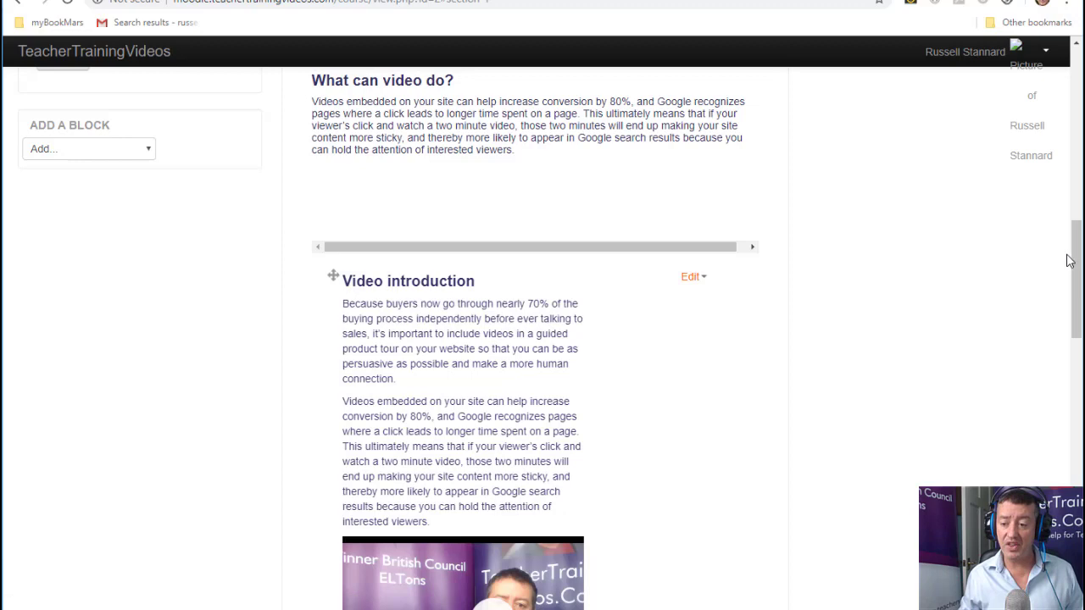
left_click_drag(1076, 284, 1079, 388)
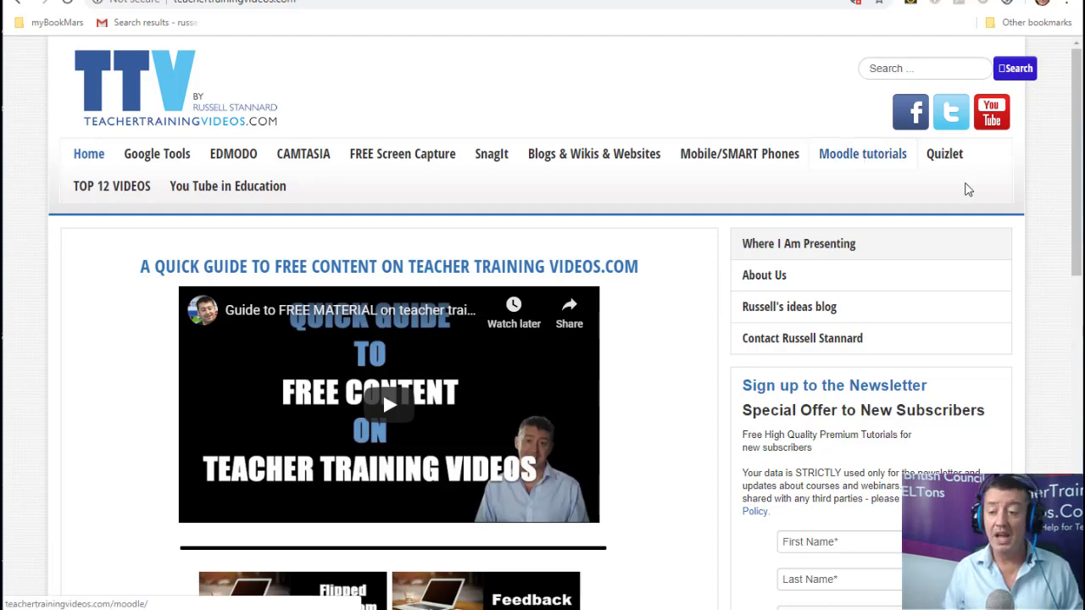
scroll(1070, 249, "down", 3)
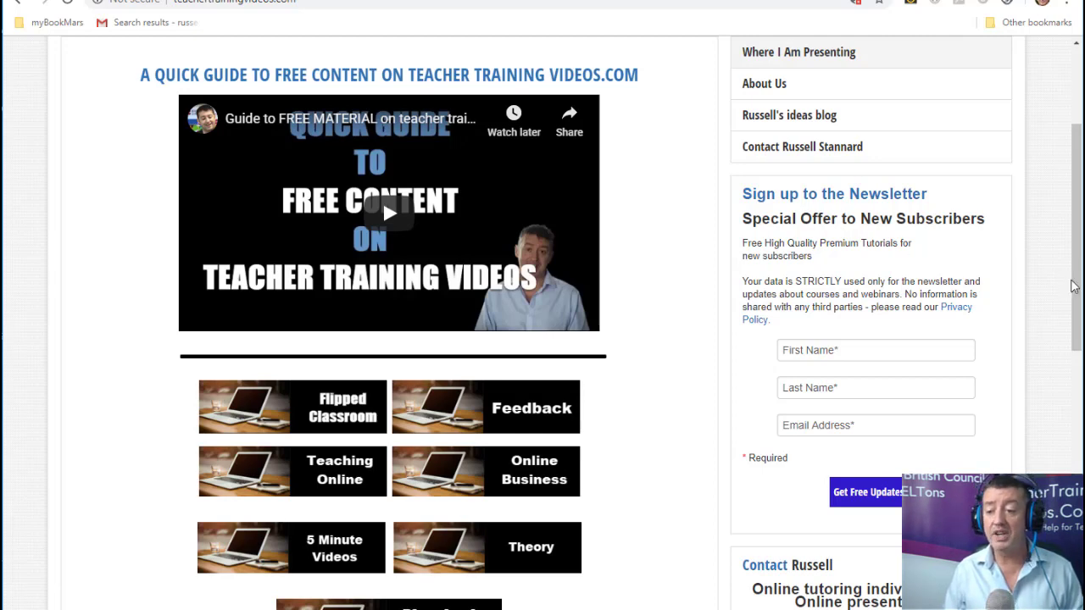
scroll(1075, 293, "down", 1)
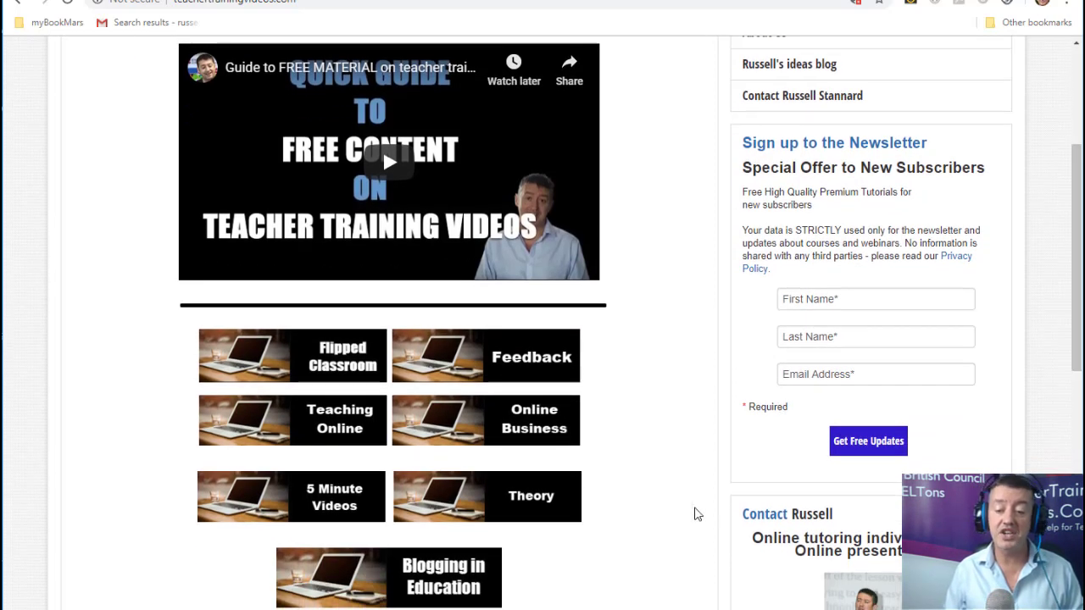